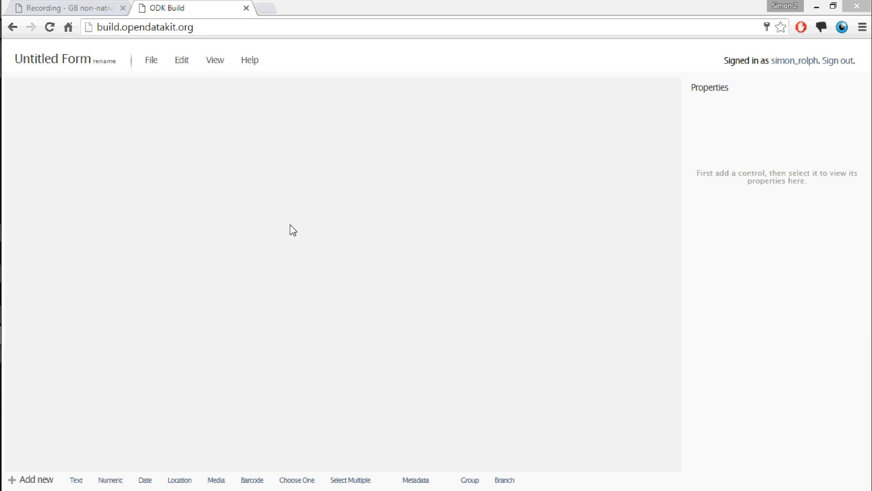
Rename the untitled form to "example_form"
{"action": "left_click", "coordinate": [98, 62]}
{"action": "left_click_drag", "start_coordinate": [101, 63], "coordinate": [15, 63]}
{"action": "type", "text": "ex"}
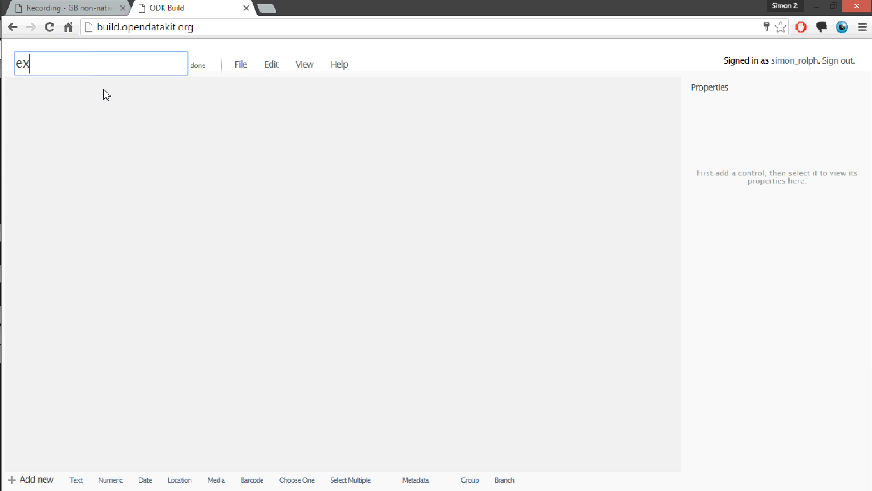
{"action": "type", "text": "ample_form"}
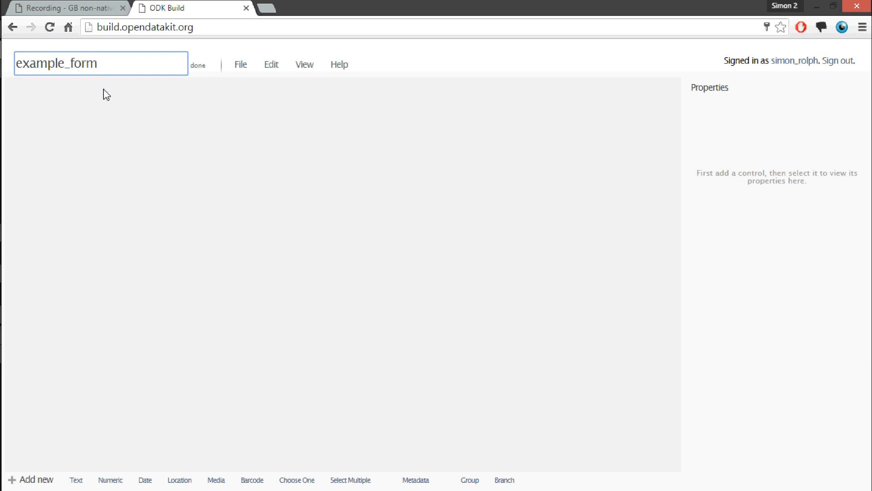
{"action": "left_click", "coordinate": [215, 112]}
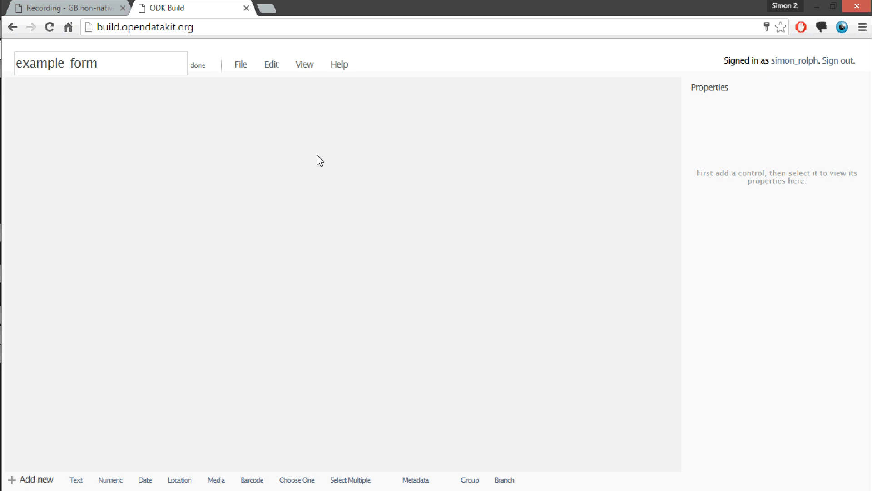
{"action": "left_click", "coordinate": [198, 66]}
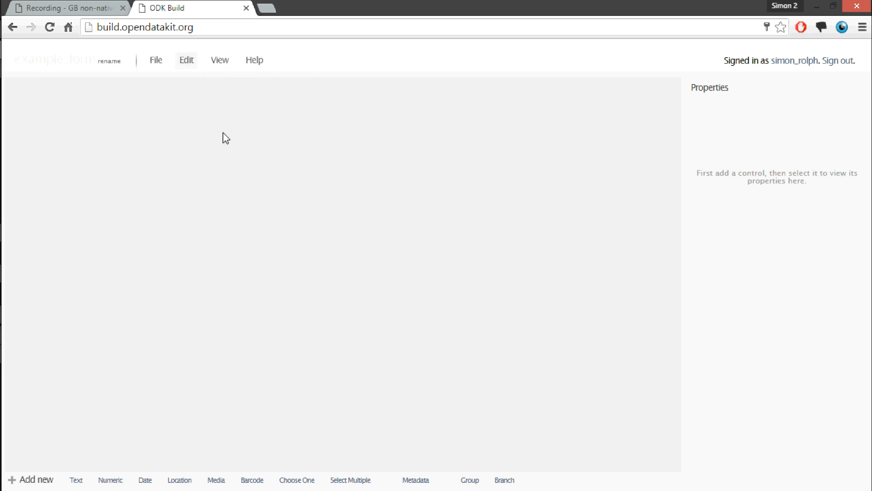
{"action": "left_click", "coordinate": [165, 66]}
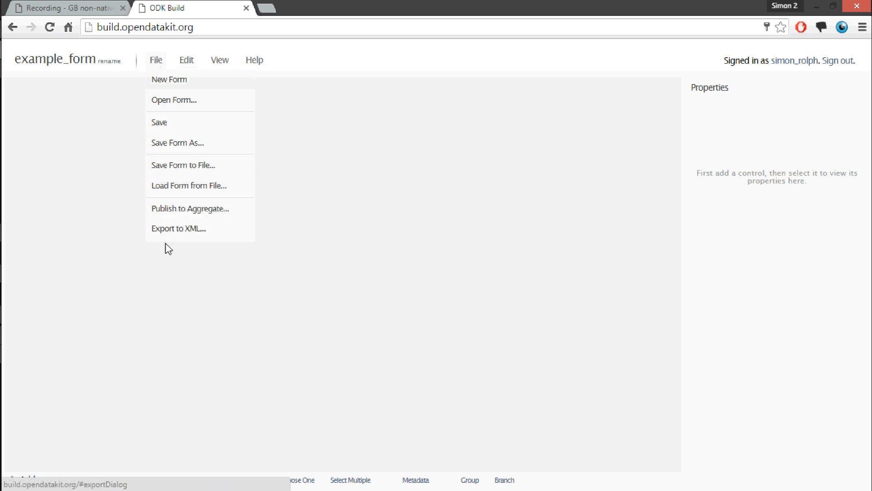
{"action": "left_click", "coordinate": [93, 211]}
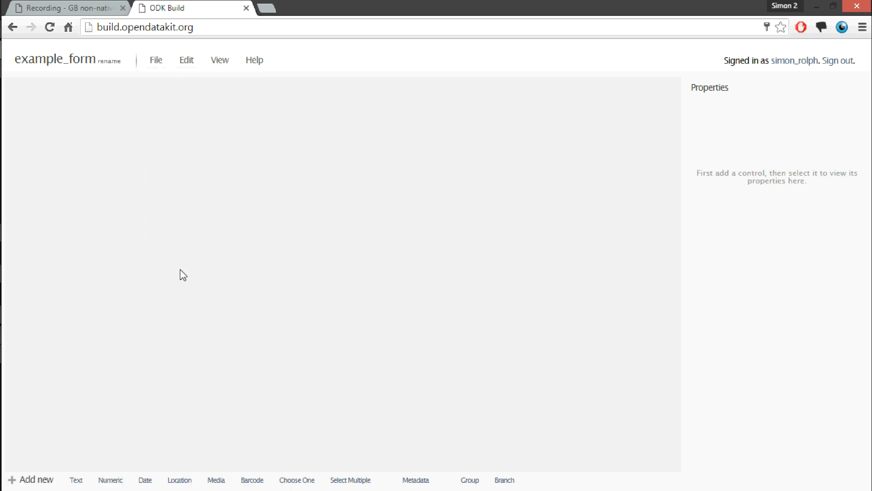
Add a text question with the data name "name" and the caption "What is your name?"
{"action": "left_click", "coordinate": [76, 479]}
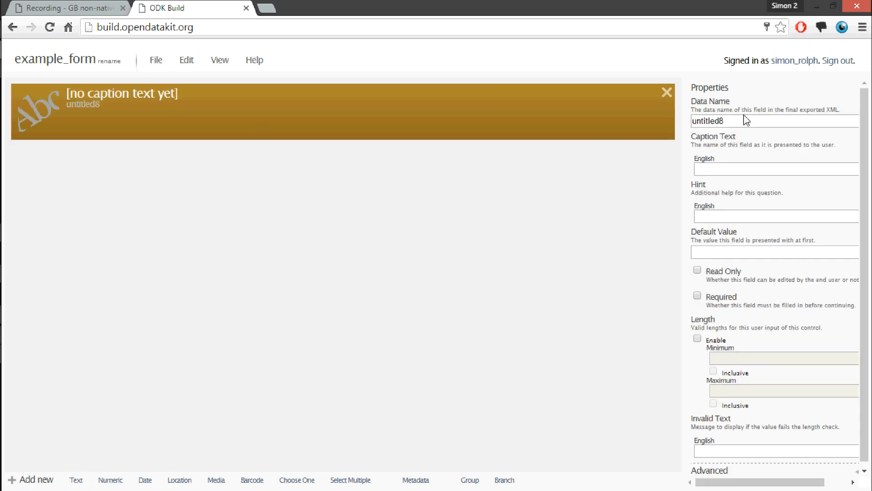
{"action": "left_click_drag", "start_coordinate": [727, 120], "coordinate": [674, 122]}
{"action": "type", "text": "name"}
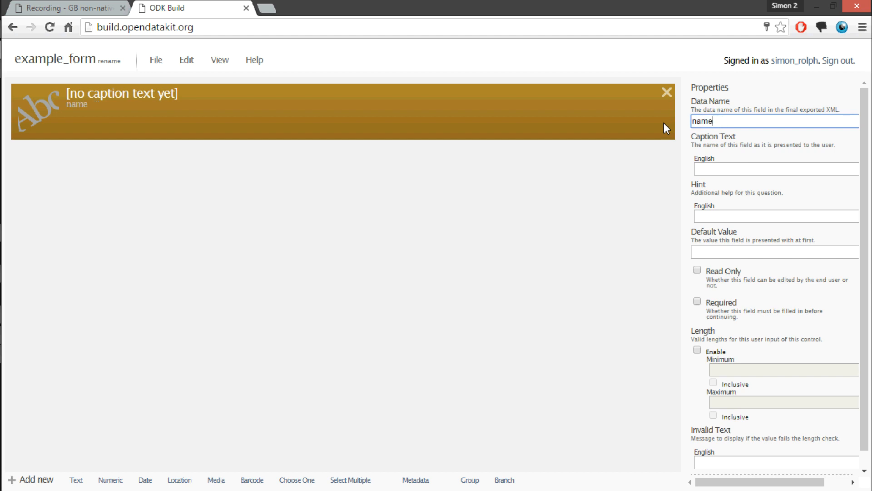
{"action": "left_click", "coordinate": [762, 173]}
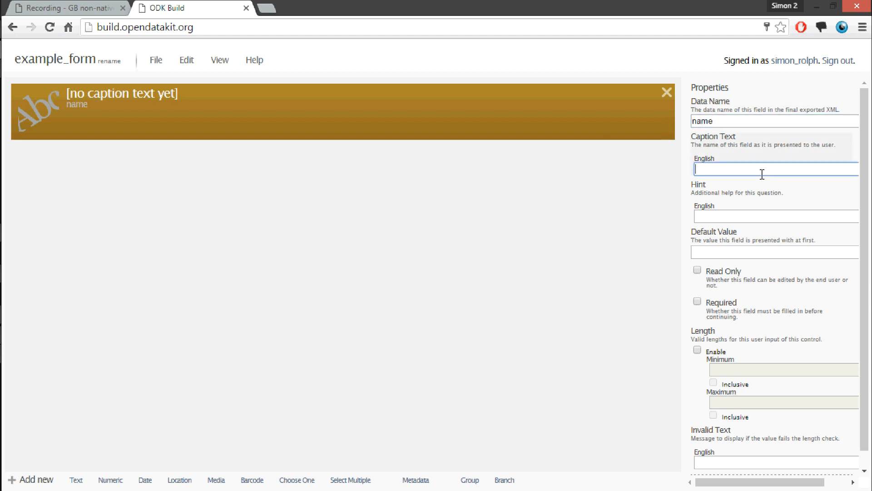
{"action": "type", "text": "What is your name?"}
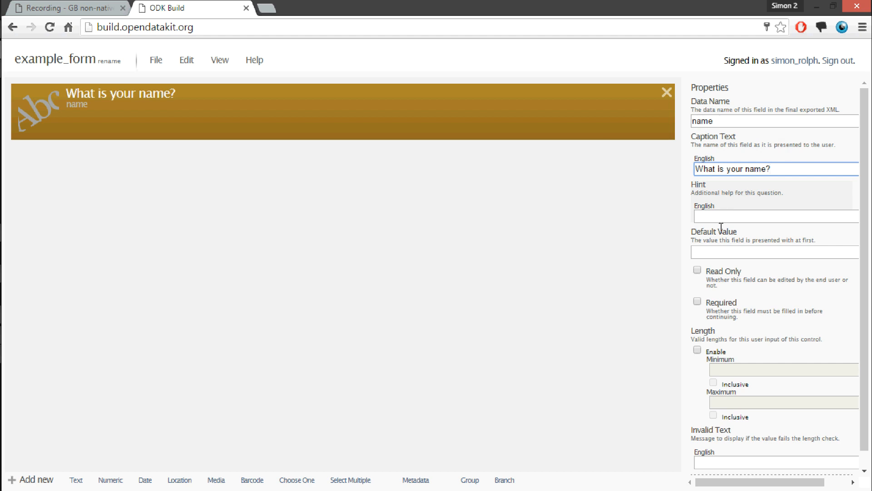
Enable a length limit with maximum 10 on the name question and set its invalid text to "Your name is too long"
{"action": "scroll", "coordinate": [722, 329], "scroll_direction": "down", "scroll_amount": 1}
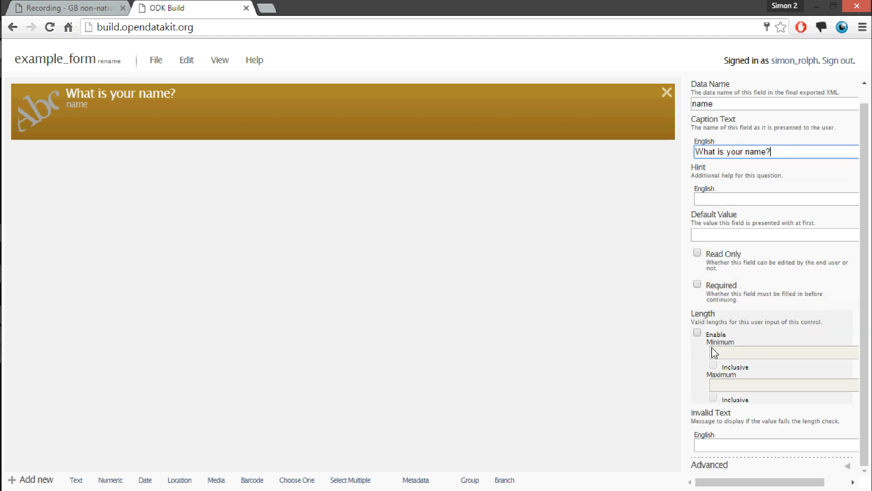
{"action": "left_click", "coordinate": [698, 333]}
{"action": "left_click", "coordinate": [740, 384]}
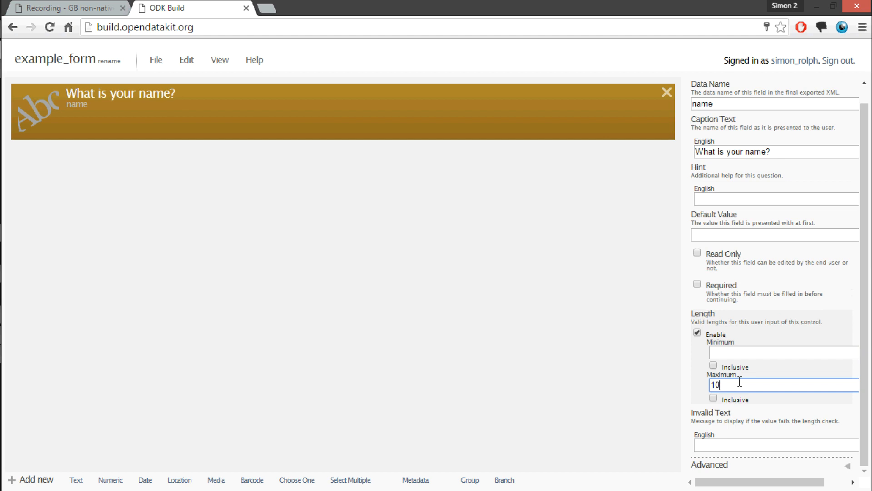
{"action": "left_click", "coordinate": [720, 450]}
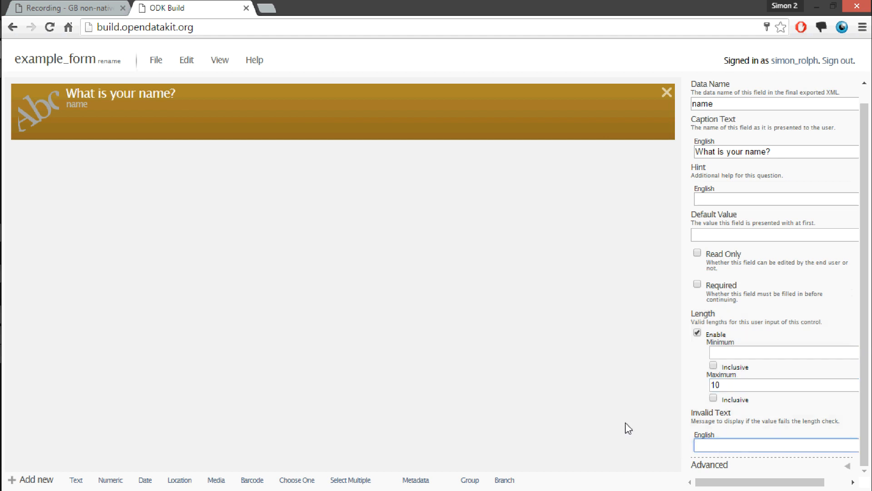
{"action": "type", "text": "Your nae is"}
{"action": "key", "text": "BackSpace"}
{"action": "key", "text": "BackSpace"}
{"action": "key", "text": "BackSpace"}
{"action": "key", "text": "BackSpace"}
{"action": "type", "text": "me is too lon"}
{"action": "scroll", "coordinate": [854, 404], "scroll_direction": "up", "scroll_amount": 1}
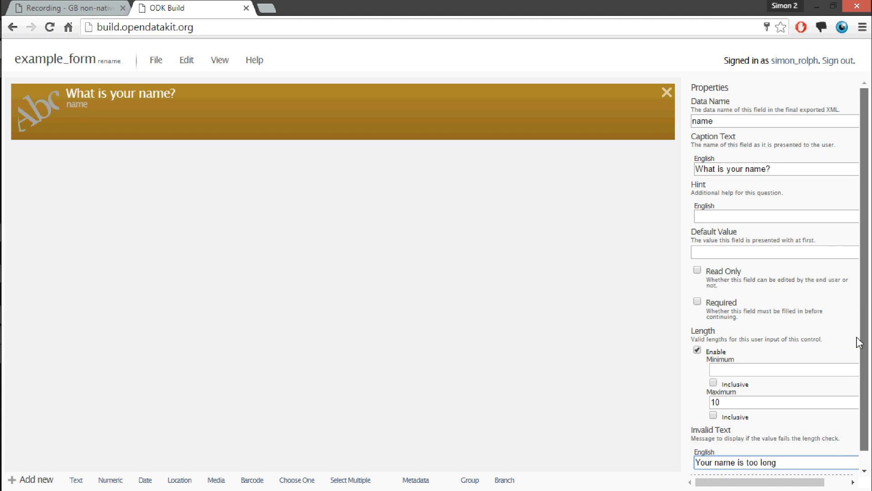
Add a numeric question with the data name "how_old" and the caption "How old are you?"
{"action": "left_click", "coordinate": [110, 480]}
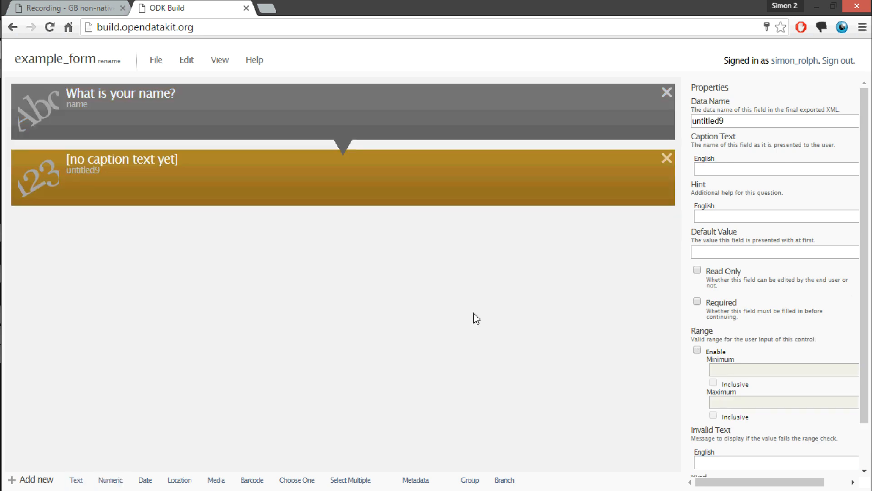
{"action": "left_click_drag", "start_coordinate": [726, 120], "coordinate": [656, 118]}
{"action": "type", "text": "Ho"}
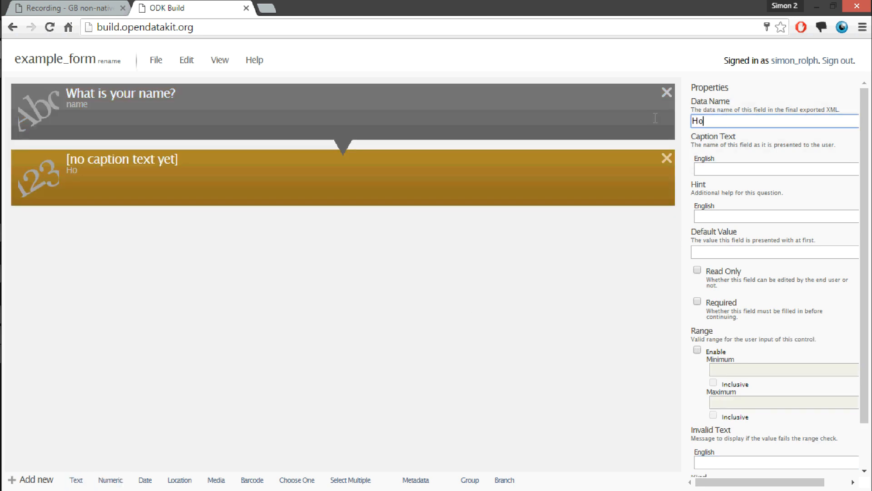
{"action": "type", "text": "w old"}
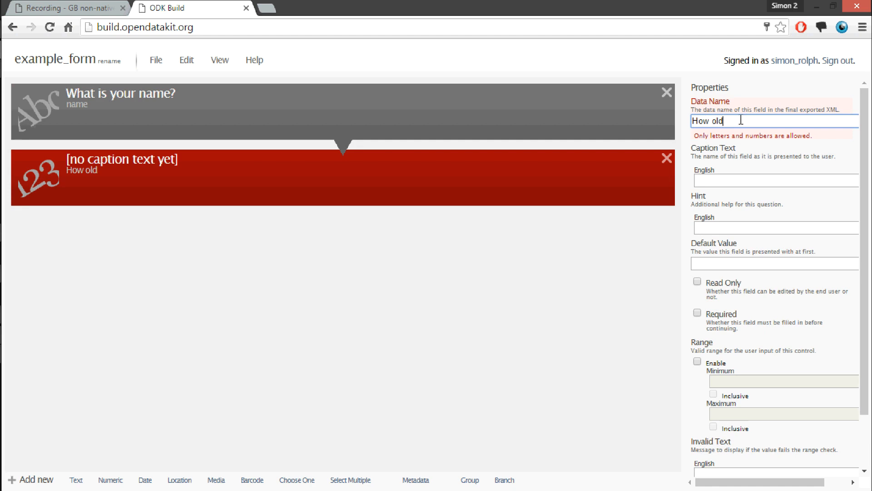
{"action": "left_click_drag", "start_coordinate": [741, 120], "coordinate": [663, 120]}
{"action": "type", "text": "how_old"}
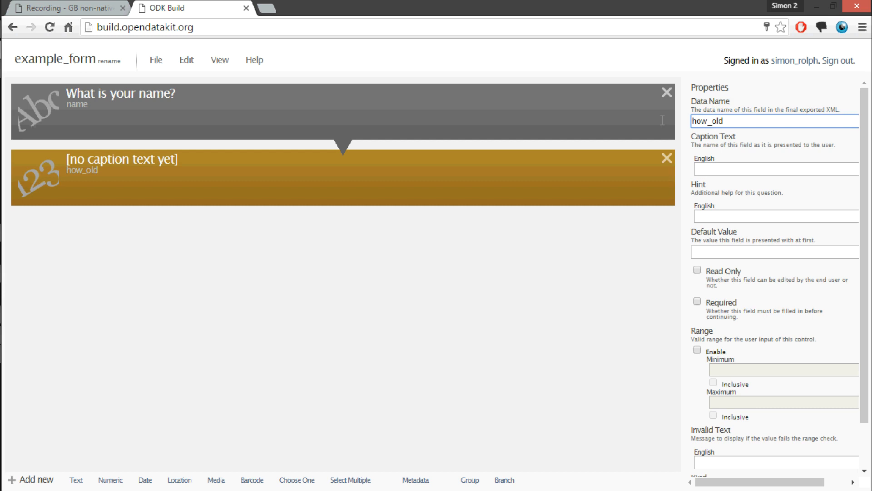
{"action": "left_click", "coordinate": [726, 167]}
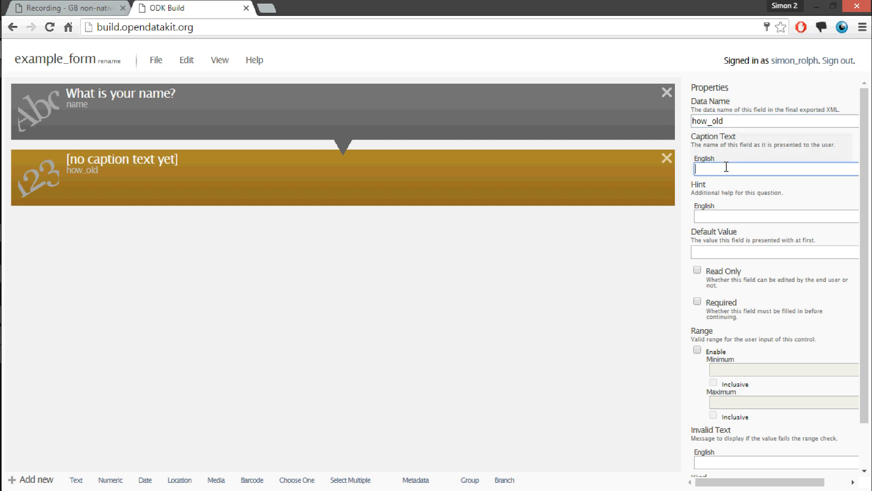
{"action": "type", "text": "How ol"}
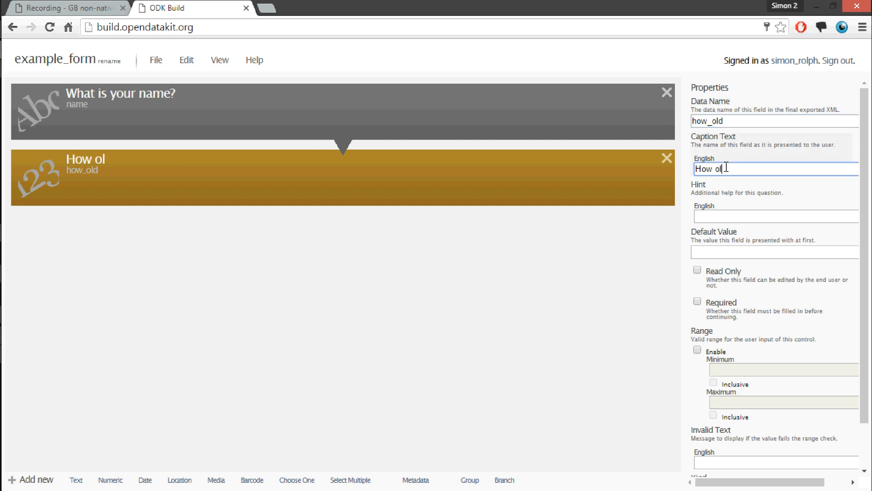
{"action": "type", "text": "d are you?"}
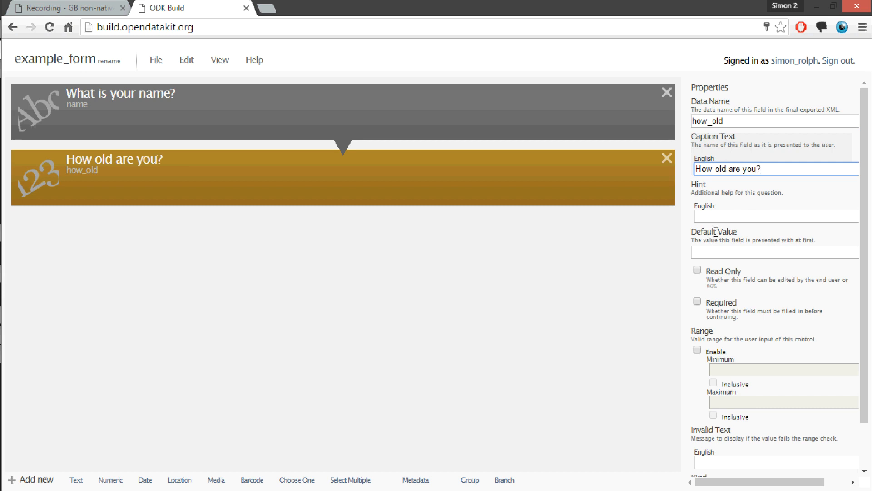
Set the age question's hint to "in years" and choose Integer as its number kind
{"action": "left_click", "coordinate": [718, 217]}
{"action": "type", "text": "in years"}
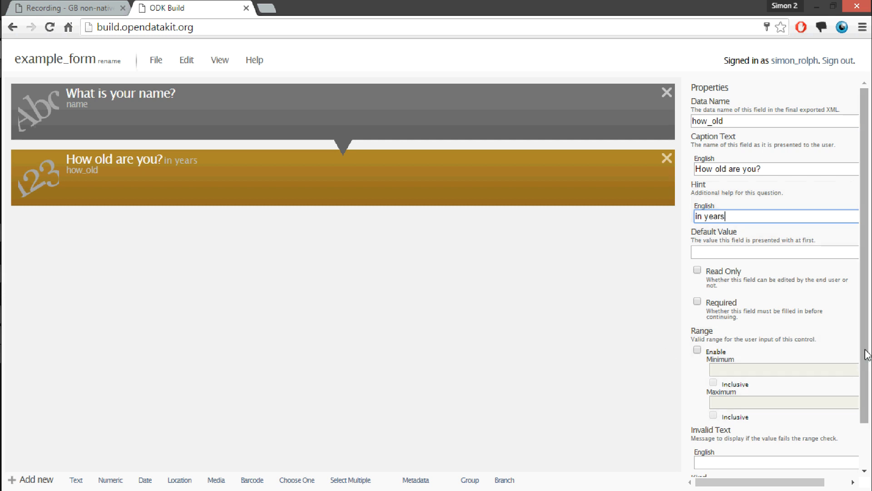
{"action": "scroll", "coordinate": [835, 427], "scroll_direction": "down", "scroll_amount": 2}
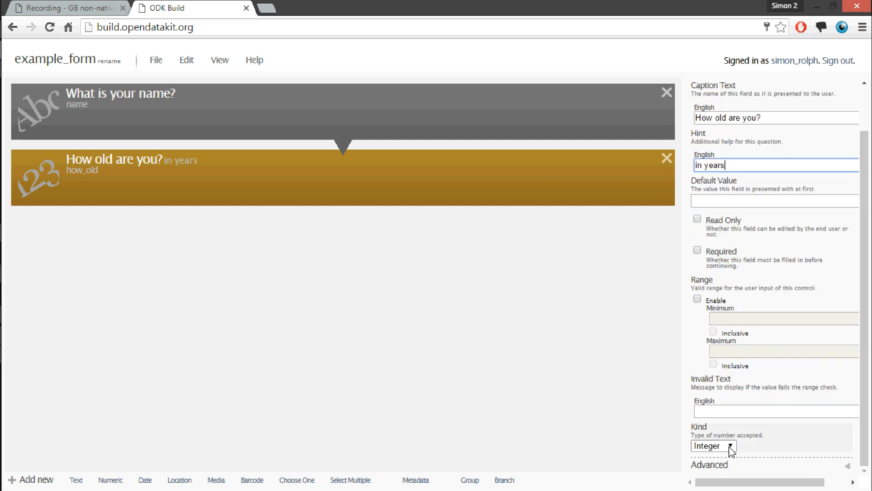
{"action": "left_click", "coordinate": [730, 447]}
{"action": "left_click", "coordinate": [716, 458]}
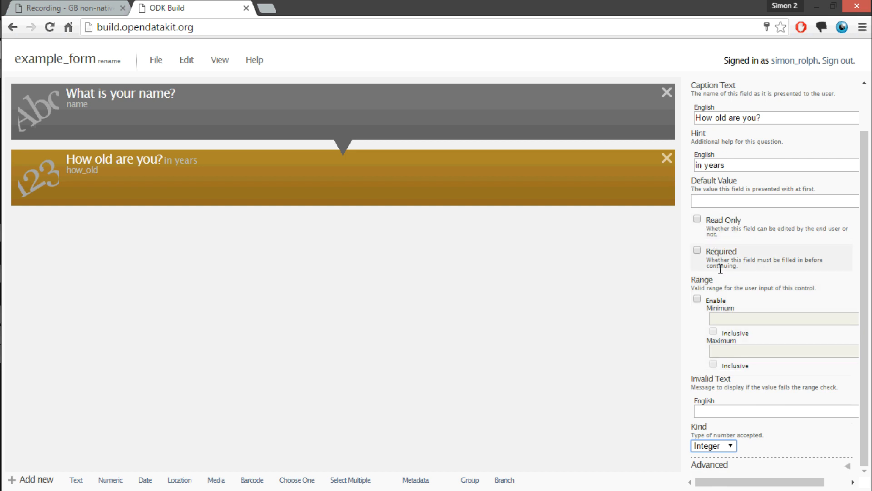
{"action": "left_click", "coordinate": [698, 252]}
{"action": "left_click", "coordinate": [697, 251]}
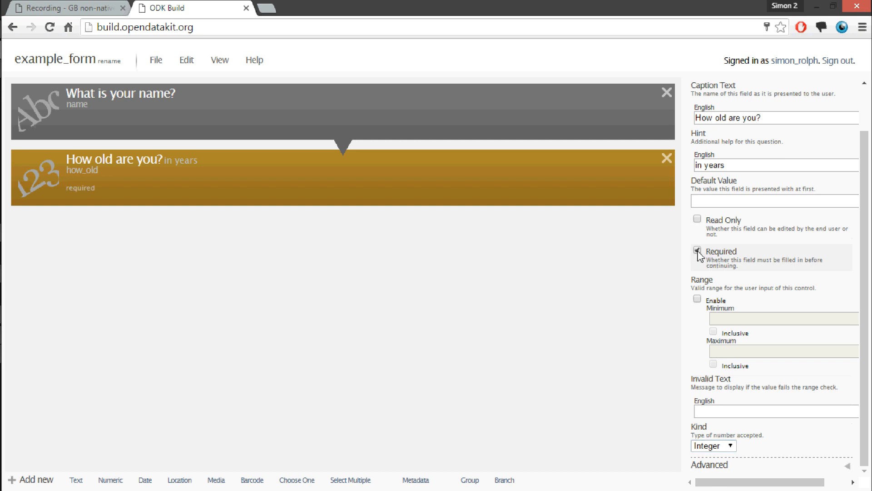
{"action": "left_click", "coordinate": [698, 251]}
Add a date question with the data name "date" and the caption "What is the current date?"
{"action": "left_click", "coordinate": [145, 480]}
{"action": "double_click", "coordinate": [736, 99]}
{"action": "type", "text": "dat"}
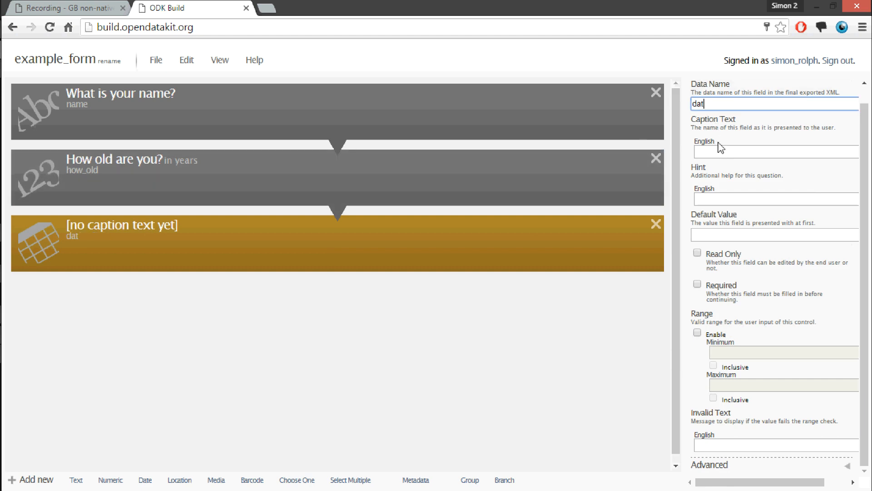
{"action": "type", "text": "e"}
{"action": "left_click", "coordinate": [714, 156]}
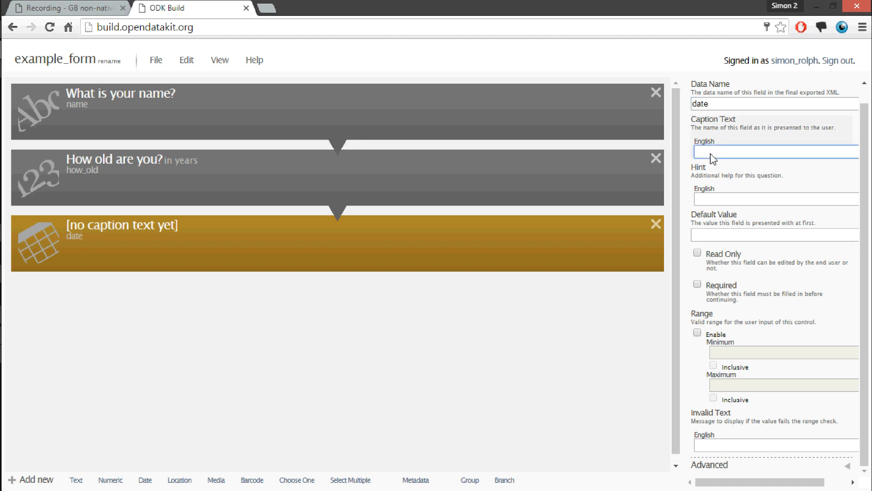
{"action": "type", "text": "What is t"}
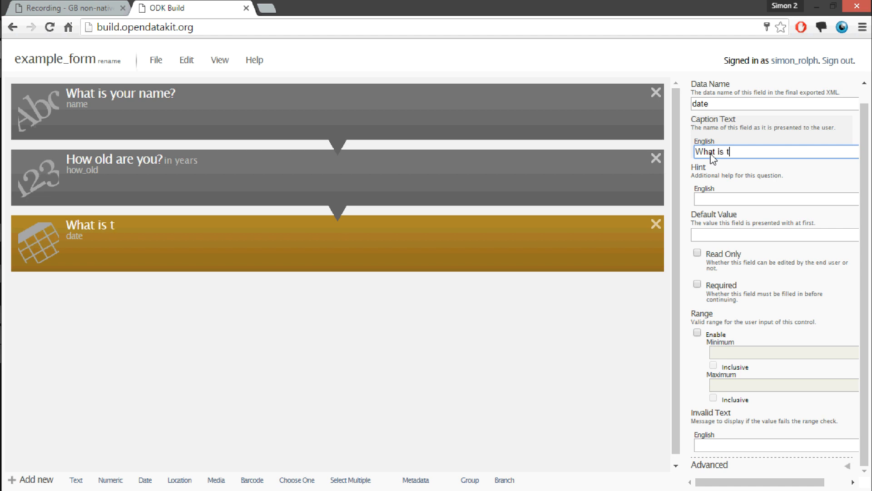
{"action": "type", "text": "he current date?"}
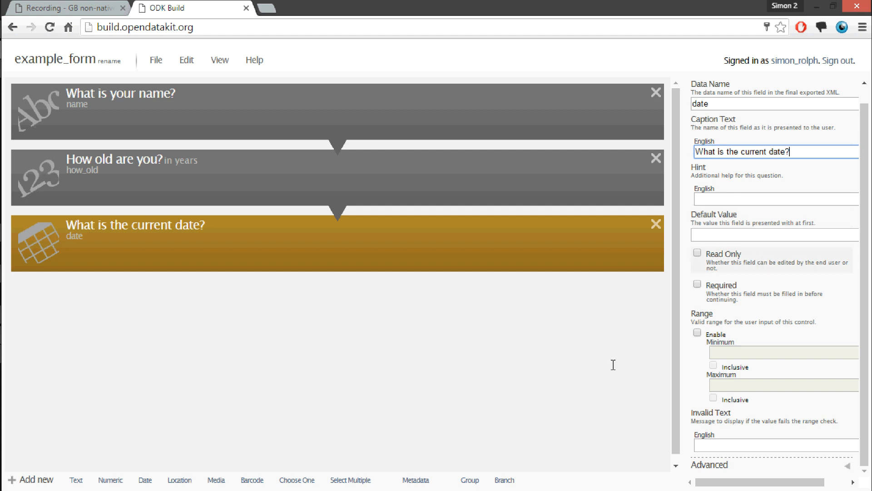
Add a location question with the data name "Location"
{"action": "left_click", "coordinate": [178, 479]}
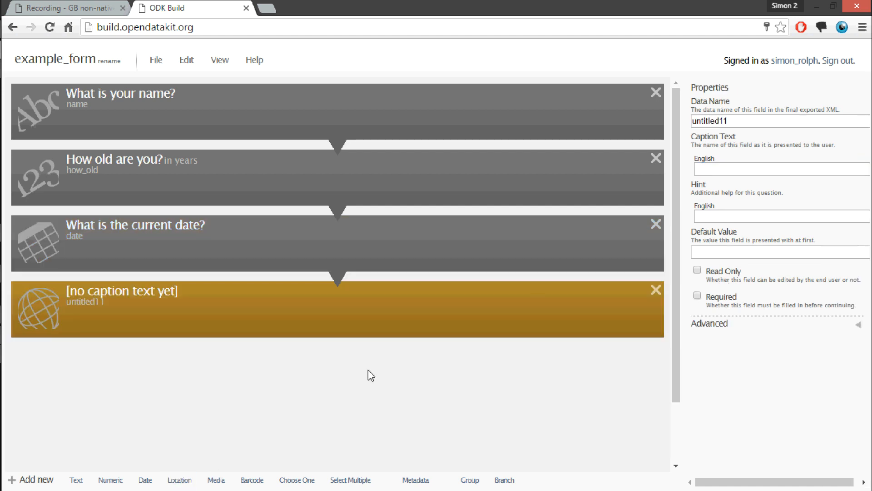
{"action": "double_click", "coordinate": [732, 121]}
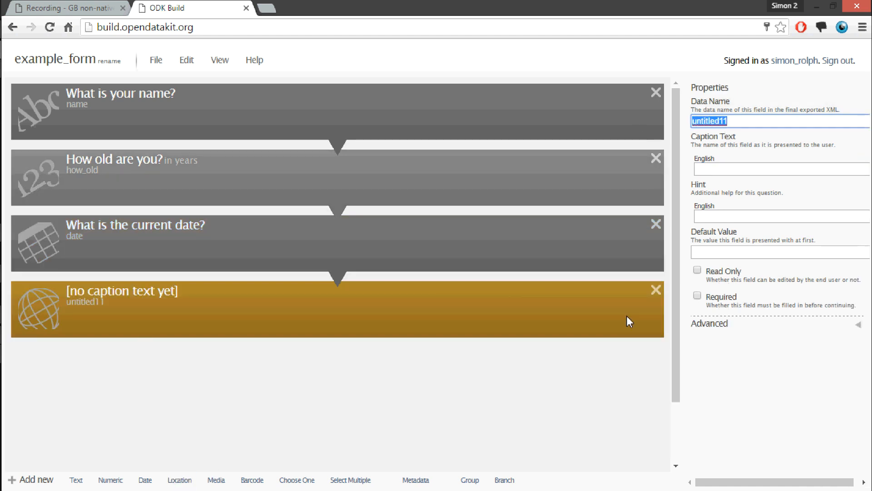
{"action": "type", "text": "Location"}
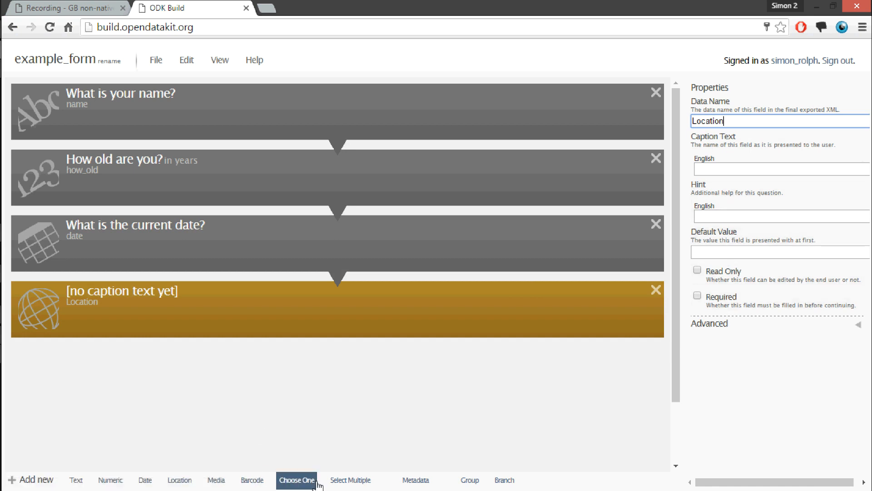
Add a media question with the data name "photo", the caption "Take a photo of yourself" and the kind Image
{"action": "left_click", "coordinate": [296, 480]}
{"action": "type", "text": "photo"}
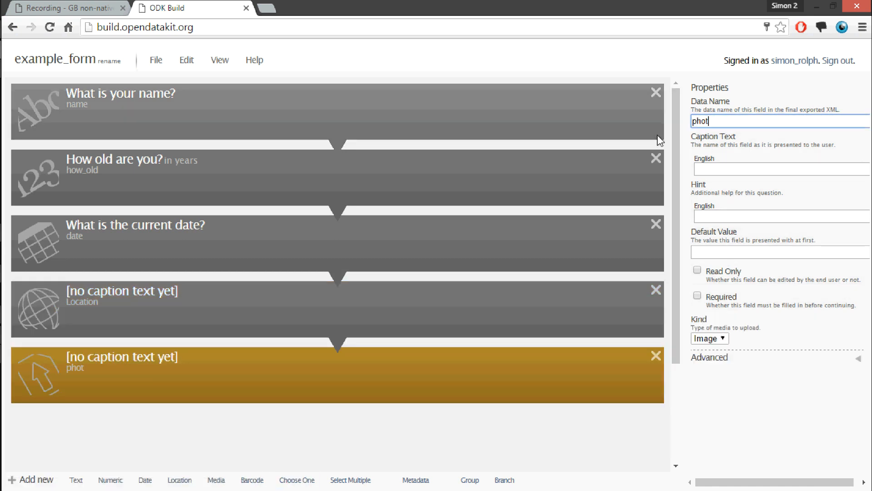
{"action": "left_click", "coordinate": [737, 168]}
{"action": "type", "text": "Tak"}
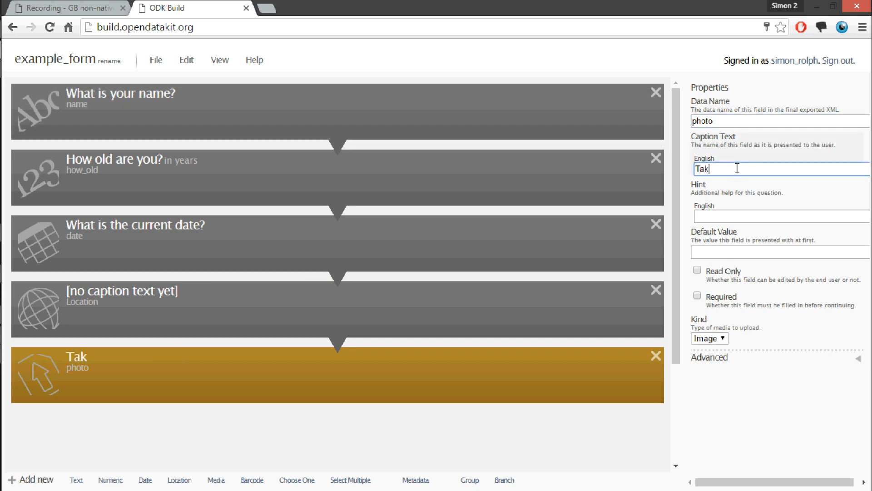
{"action": "type", "text": "e a photo of yourself"}
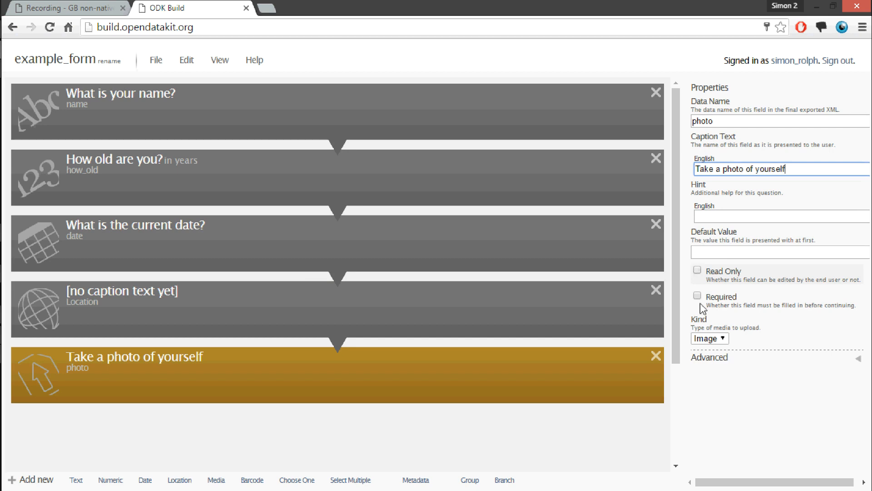
{"action": "left_click", "coordinate": [717, 338]}
{"action": "left_click", "coordinate": [712, 350]}
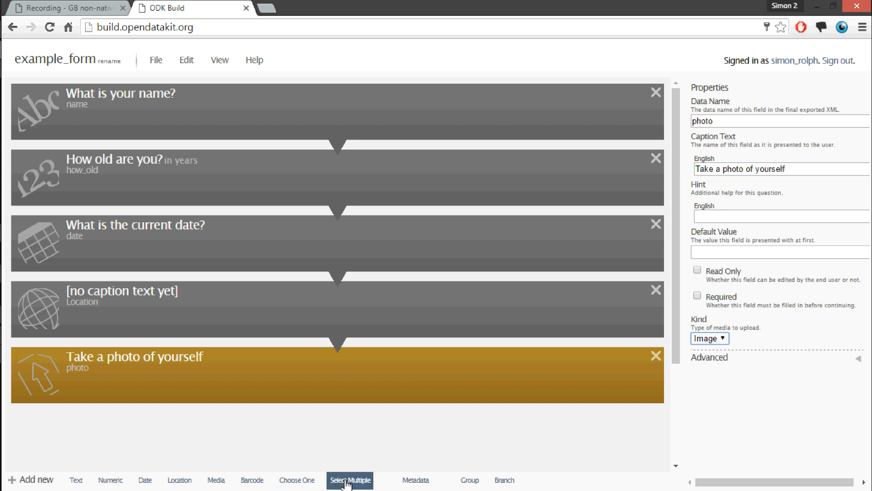
Add a Choose One question with the data name "eye_colour" and the caption "What colour are your eyes?"
{"action": "left_click", "coordinate": [297, 481]}
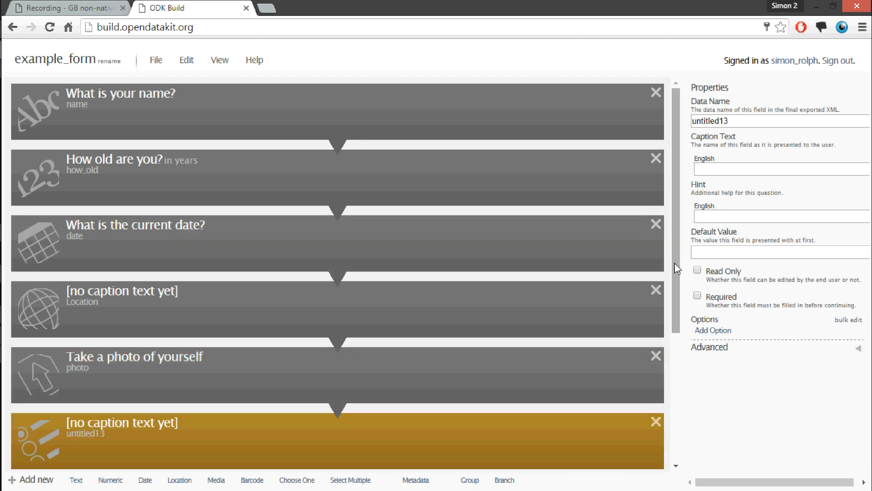
{"action": "scroll", "coordinate": [671, 316], "scroll_direction": "down", "scroll_amount": 2}
{"action": "left_click_drag", "start_coordinate": [736, 120], "coordinate": [687, 126]}
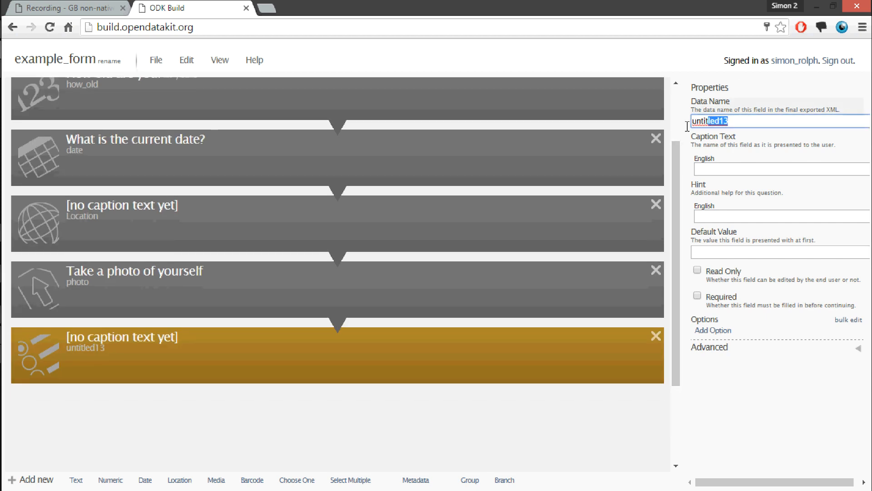
{"action": "type", "text": "eye_colour"}
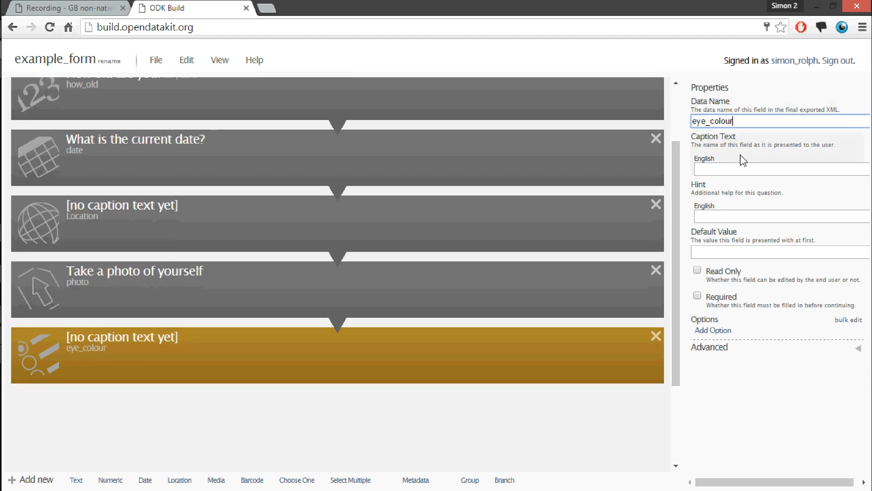
{"action": "left_click", "coordinate": [733, 170]}
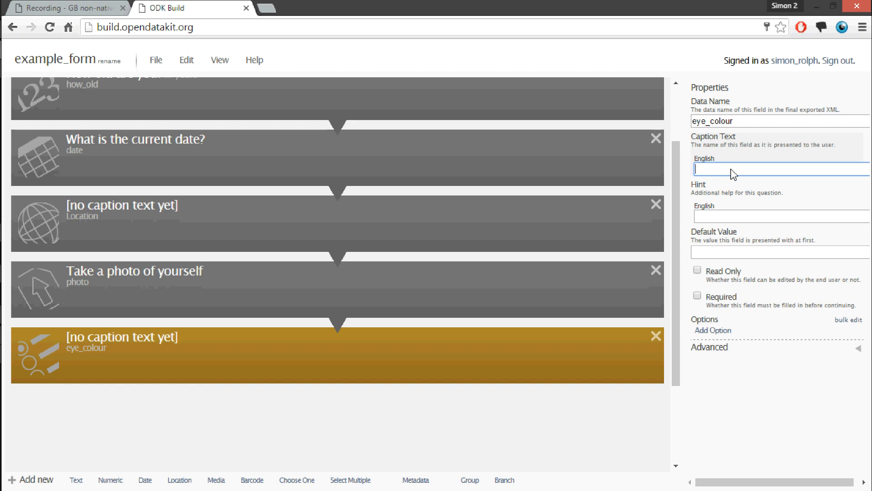
{"action": "type", "text": "What colo"}
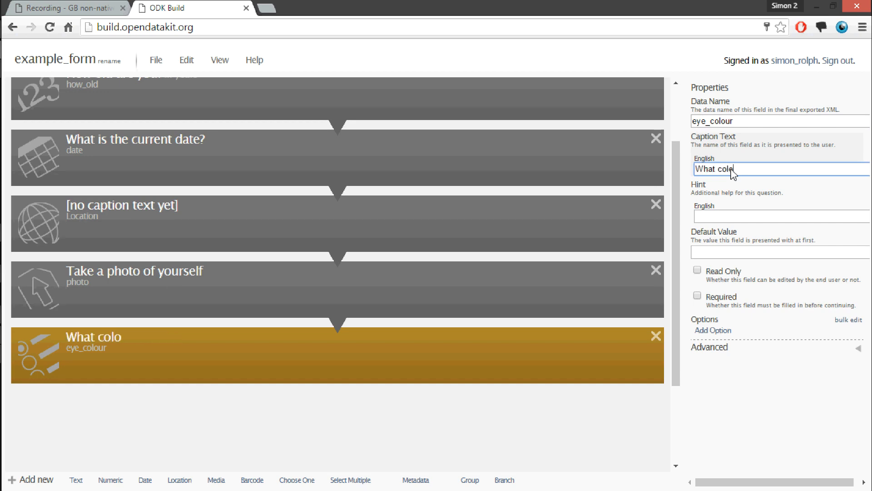
{"action": "type", "text": "ur are your eyes?"}
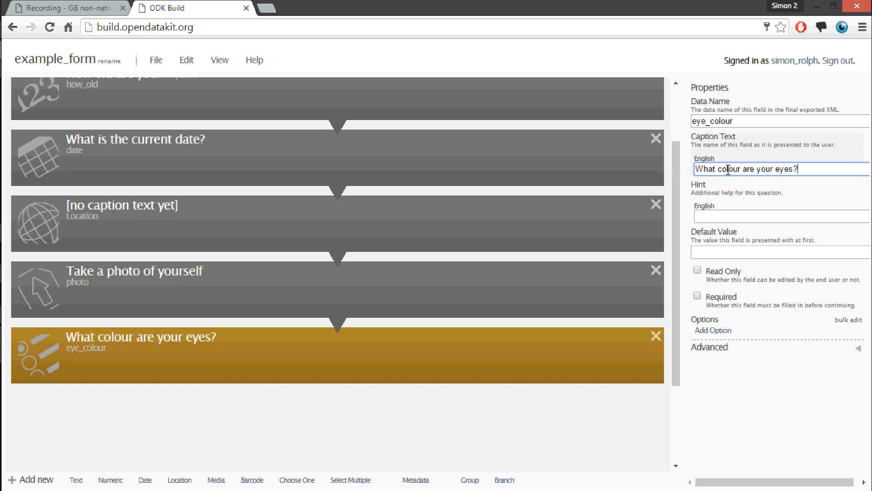
{"action": "left_click", "coordinate": [731, 218]}
Bulk edit the eye colour question's options and enter the English labels Blue, Brown and Green
{"action": "left_click", "coordinate": [848, 320]}
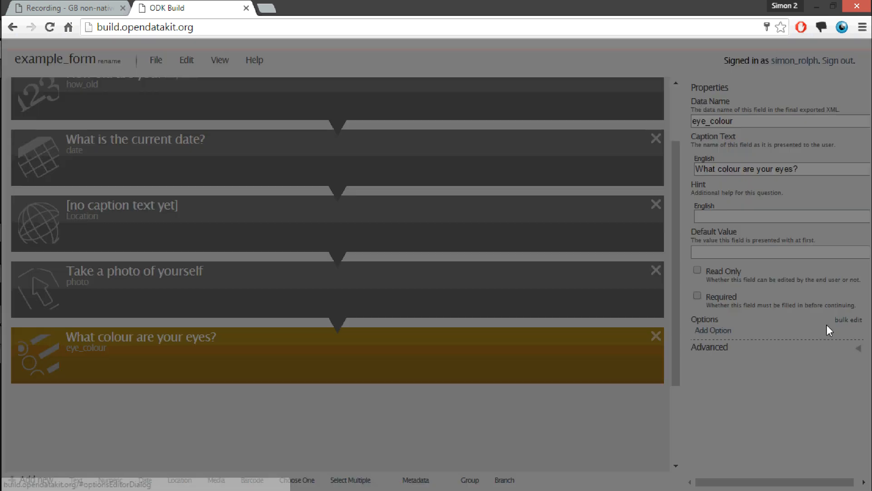
{"action": "left_click", "coordinate": [413, 217]}
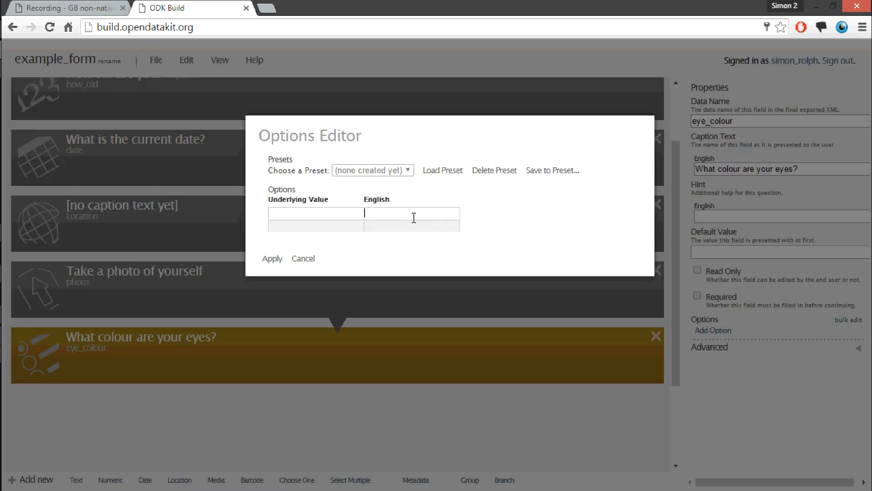
{"action": "type", "text": "Nlue"}
{"action": "key", "text": "Tab"}
{"action": "left_click_drag", "start_coordinate": [392, 219], "coordinate": [363, 219]}
{"action": "type", "text": "Blue"}
{"action": "key", "text": "Tab"}
{"action": "type", "text": "Brown"}
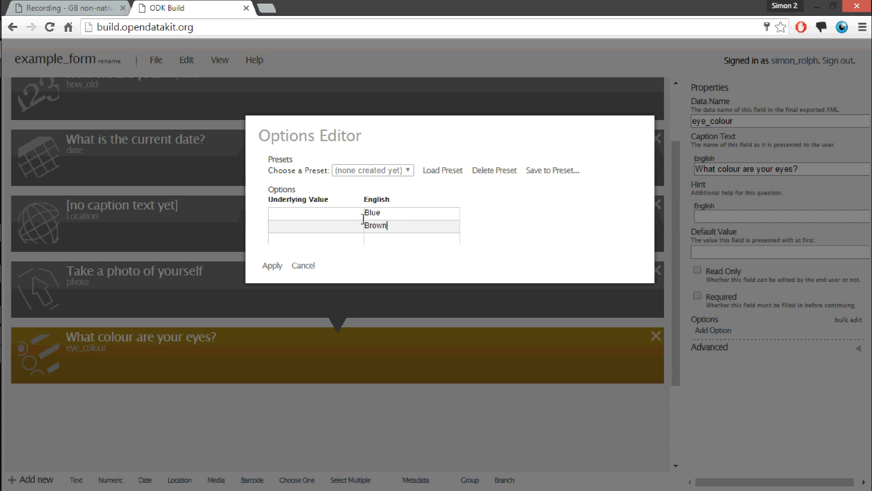
{"action": "key", "text": "Tab"}
{"action": "type", "text": "Green"}
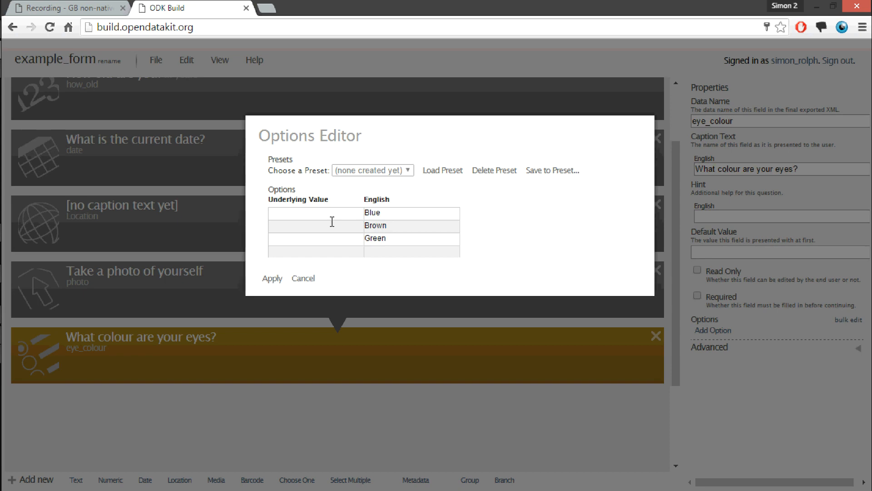
Give the eye colour options the underlying values blue, brown and green, and apply them
{"action": "left_click", "coordinate": [313, 213]}
{"action": "type", "text": "rown"}
{"action": "type", "text": "green"}
{"action": "left_click", "coordinate": [264, 281]}
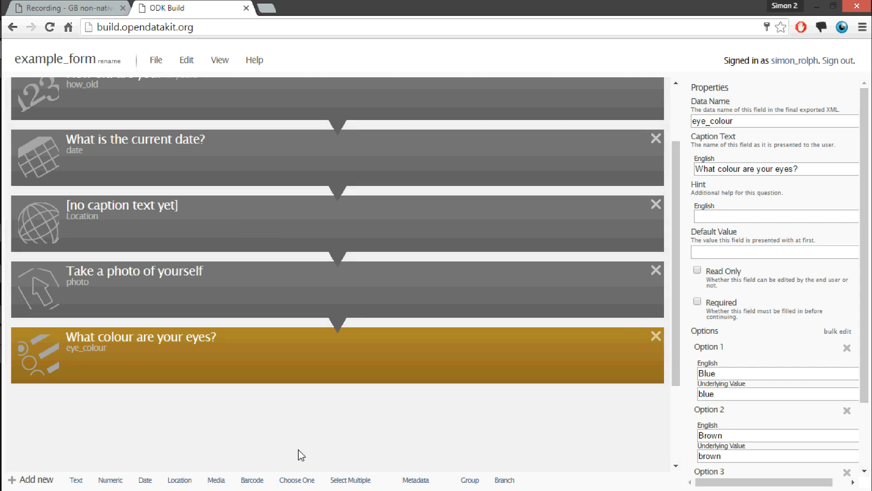
Add another Choose One question with the data name "glasses"
{"action": "left_click", "coordinate": [304, 480]}
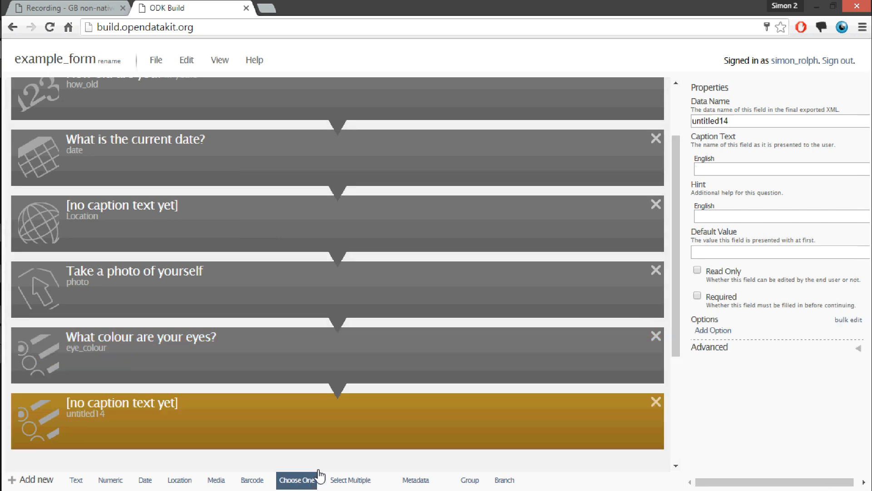
{"action": "left_click_drag", "start_coordinate": [675, 289], "coordinate": [678, 324]}
{"action": "left_click_drag", "start_coordinate": [743, 120], "coordinate": [664, 127]}
{"action": "type", "text": "glasses"}
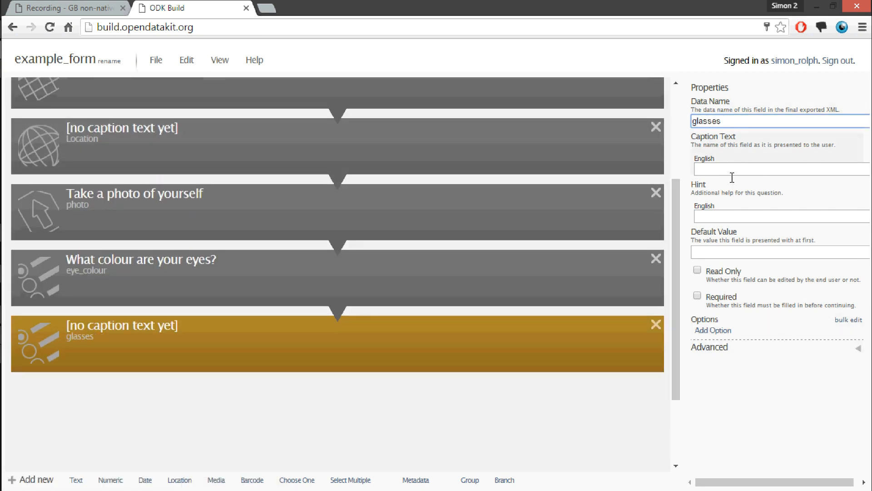
Set the glasses question's relevance expression to /data/eye_colour = 'blue'
{"action": "left_click", "coordinate": [751, 346]}
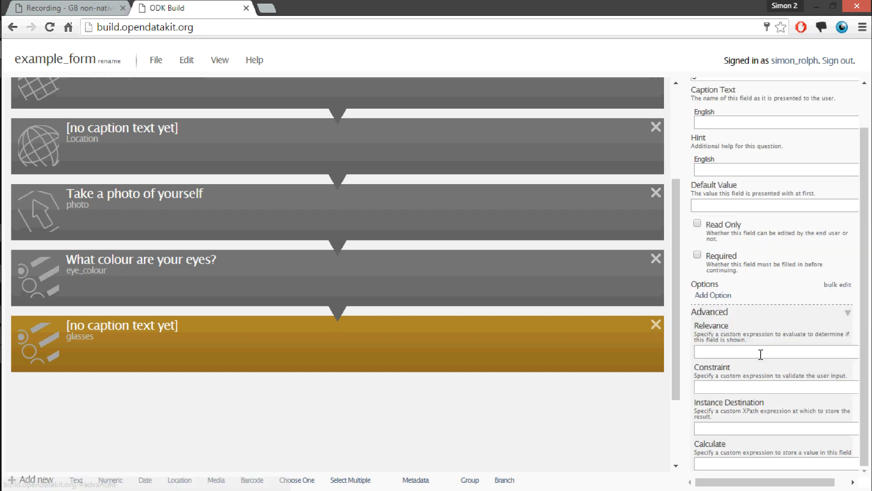
{"action": "left_click", "coordinate": [748, 351]}
{"action": "type", "text": "/data/eye_color"}
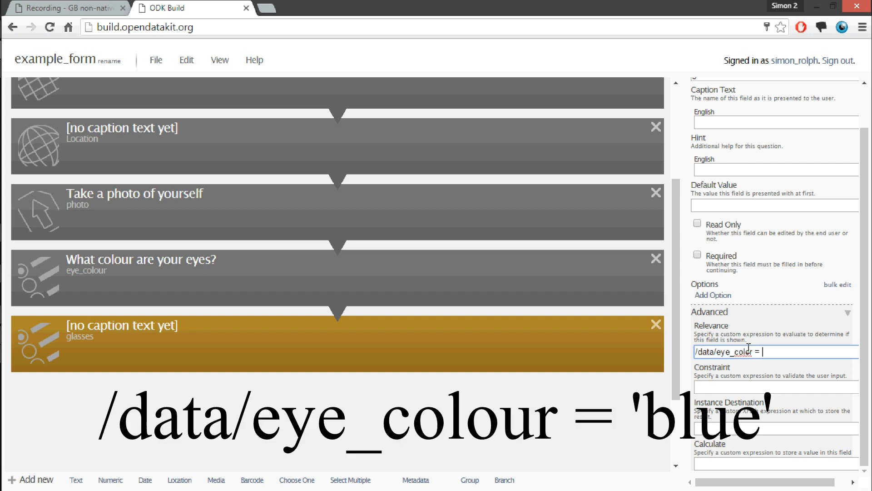
{"action": "key", "text": "BackSpace"}
{"action": "type", "text": "ur = '"}
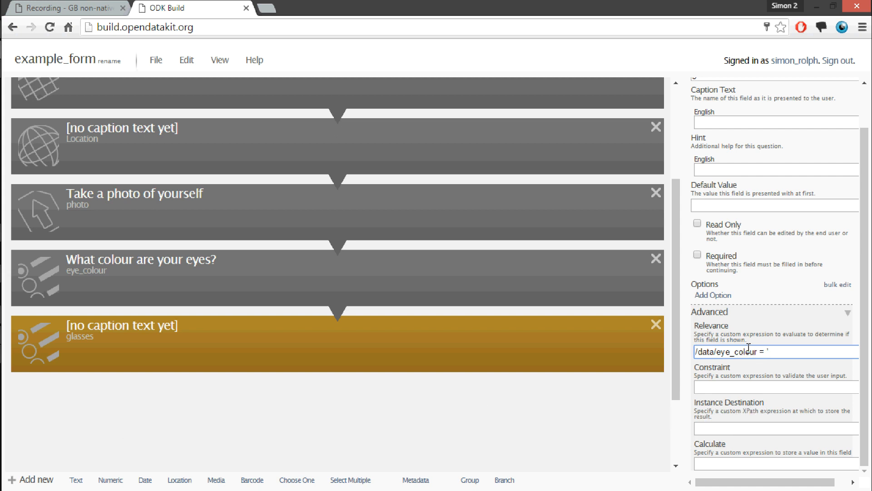
{"action": "type", "text": "blue"}
Bulk edit the glasses question's options as Glasses and No Glasses with underlying values yes and no, and apply them
{"action": "left_click", "coordinate": [837, 285]}
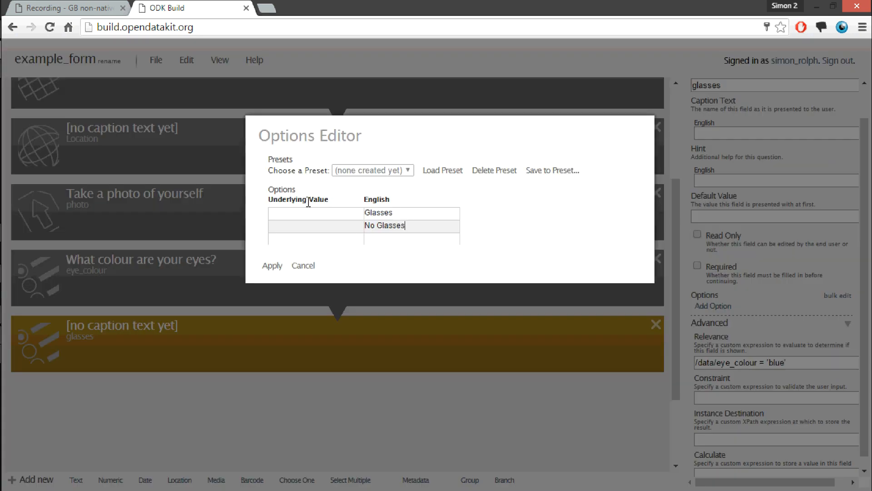
{"action": "left_click", "coordinate": [307, 215]}
{"action": "type", "text": "Yes"}
{"action": "key", "text": "Tab"}
{"action": "left_click_drag", "start_coordinate": [284, 213], "coordinate": [266, 213]}
{"action": "type", "text": "yes"}
{"action": "key", "text": "Tab"}
{"action": "key", "text": "Tab"}
{"action": "type", "text": "no"}
{"action": "left_click", "coordinate": [273, 267]}
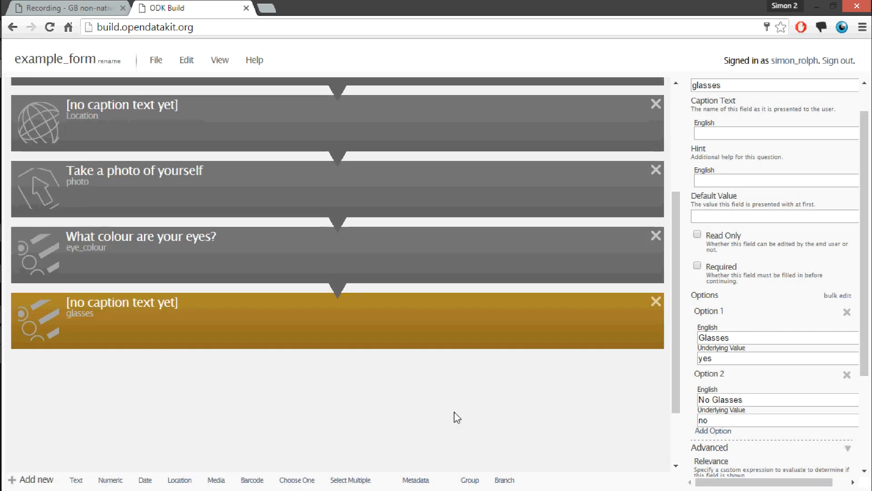
Add a Select Multiple question and expand its advanced properties
{"action": "left_click", "coordinate": [348, 481]}
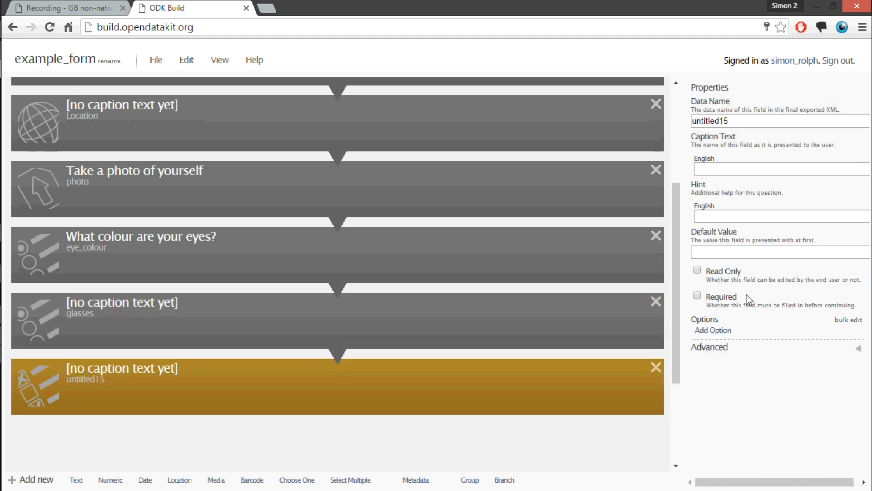
{"action": "left_click", "coordinate": [711, 348]}
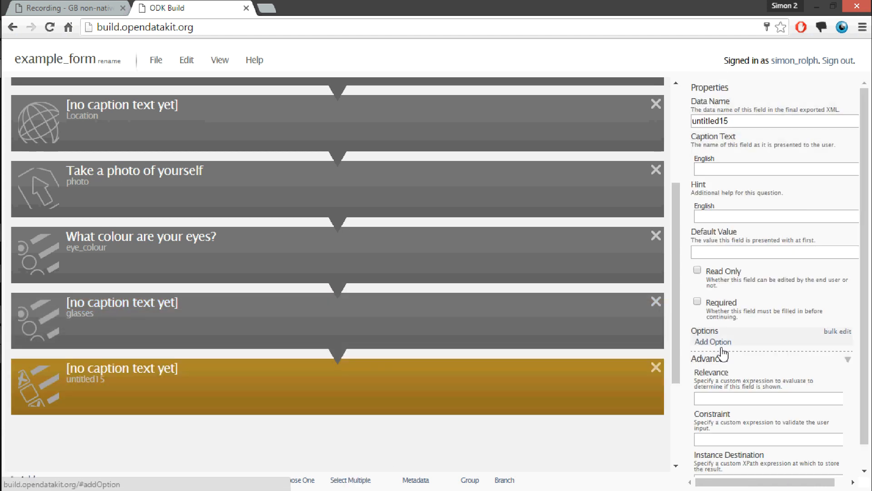
{"action": "scroll", "coordinate": [795, 351], "scroll_direction": "down", "scroll_amount": 1}
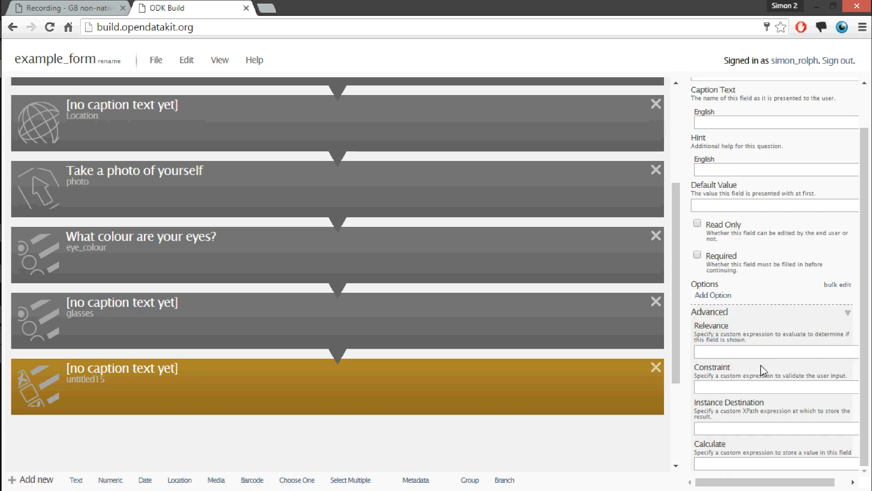
{"action": "scroll", "coordinate": [677, 272], "scroll_direction": "up", "scroll_amount": 1}
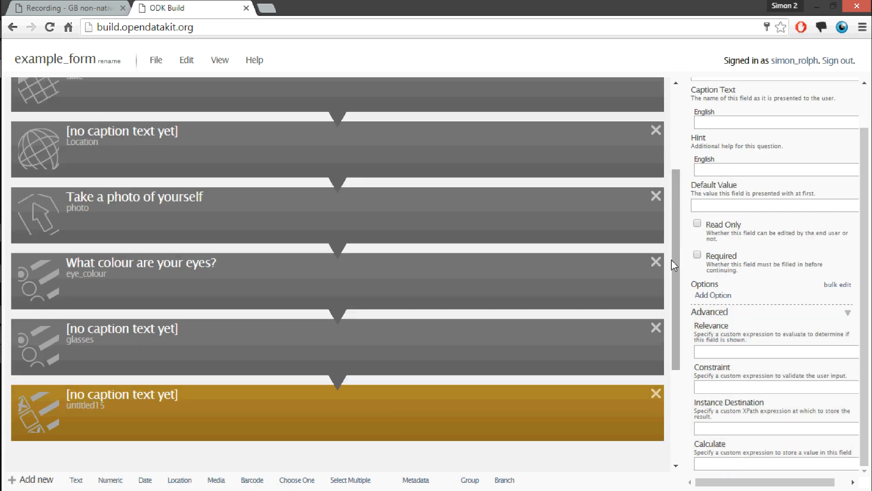
Add a group named "page_1" and set it to display on one screen
{"action": "left_click_drag", "start_coordinate": [673, 259], "coordinate": [670, 156]}
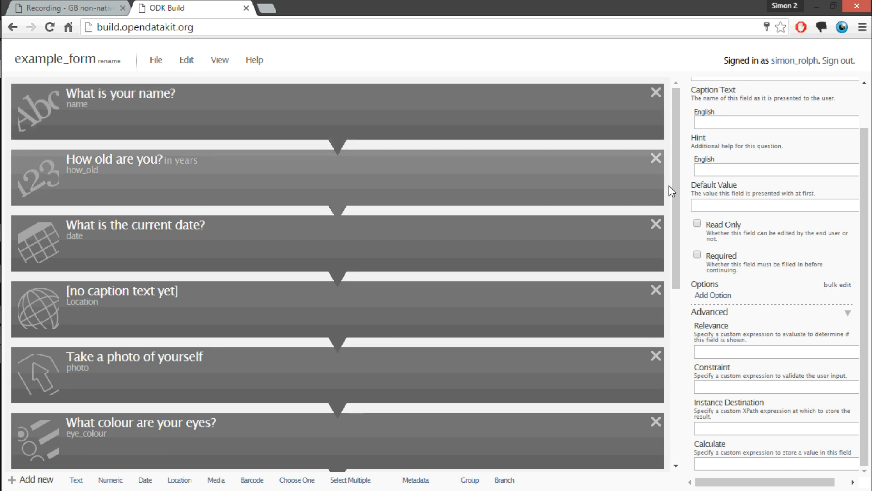
{"action": "left_click", "coordinate": [468, 480]}
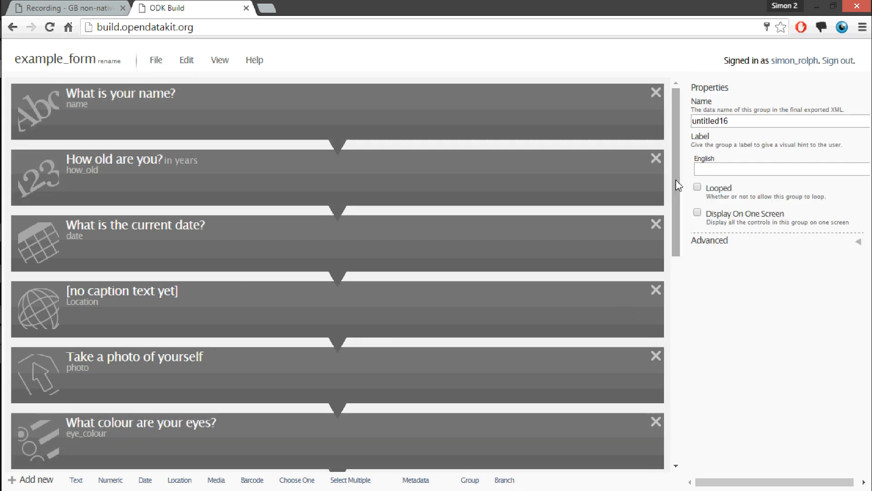
{"action": "left_click_drag", "start_coordinate": [738, 120], "coordinate": [669, 133]}
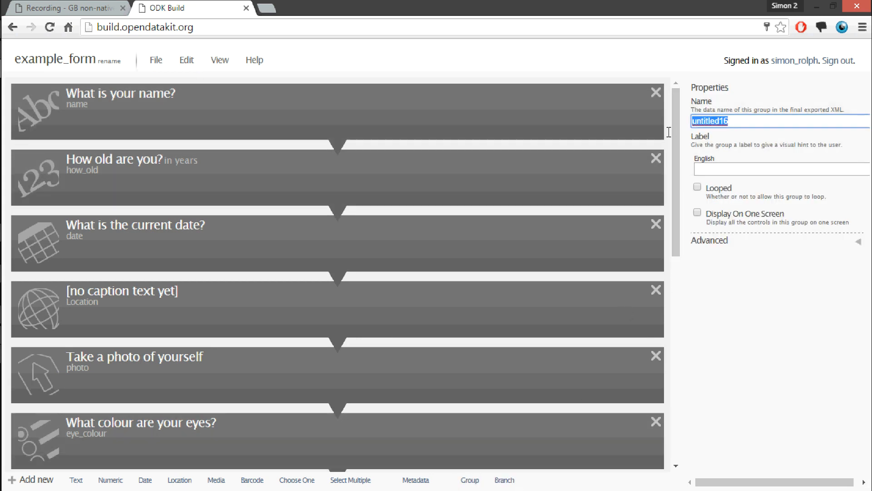
{"action": "type", "text": "page_1"}
{"action": "left_click", "coordinate": [698, 213]}
Switch the form's question list to the collapsed view
{"action": "left_click_drag", "start_coordinate": [675, 212], "coordinate": [675, 301]}
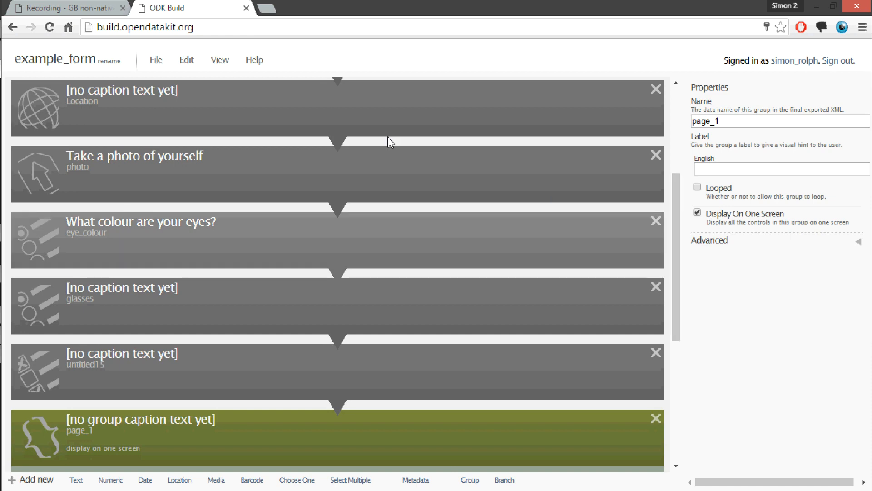
{"action": "left_click", "coordinate": [218, 61]}
{"action": "left_click", "coordinate": [236, 122]}
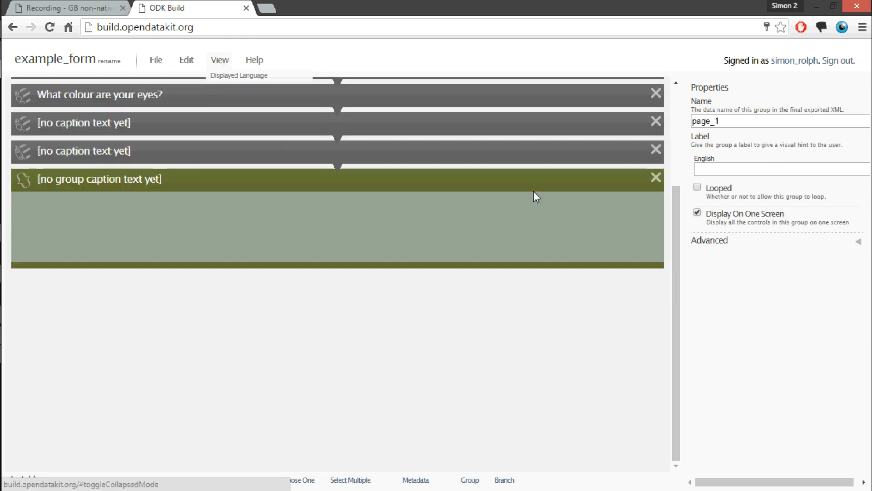
Move the page_1 group to the start of the form and place the name, age and photo questions inside it
{"action": "left_click_drag", "start_coordinate": [678, 230], "coordinate": [674, 113]}
{"action": "left_click_drag", "start_coordinate": [257, 339], "coordinate": [191, 148]}
{"action": "left_click_drag", "start_coordinate": [144, 188], "coordinate": [145, 149]}
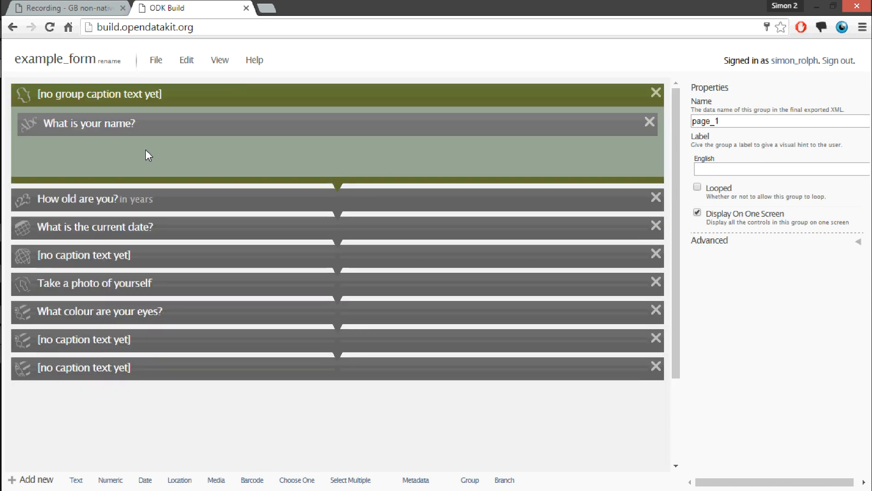
{"action": "mouse_move", "coordinate": [150, 200]}
{"action": "left_mouse_down"}
{"action": "mouse_move", "coordinate": [156, 156]}
{"action": "mouse_move", "coordinate": [154, 189]}
{"action": "left_mouse_up"}
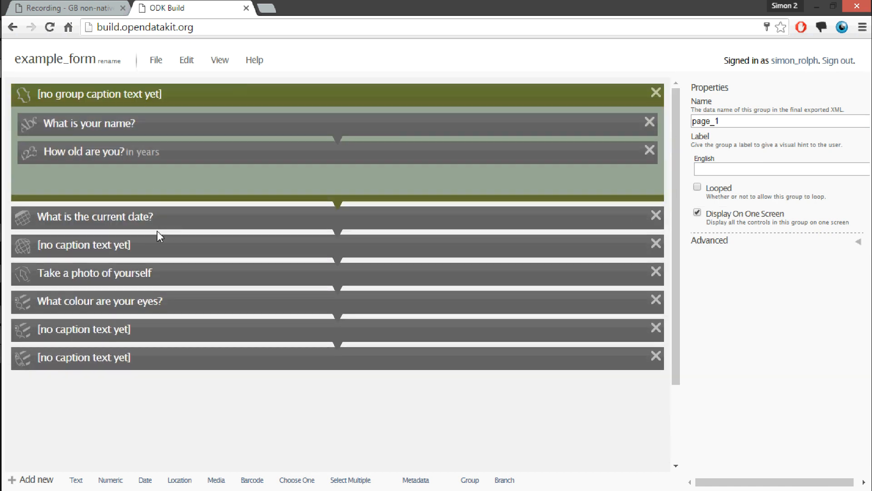
{"action": "left_click_drag", "start_coordinate": [160, 274], "coordinate": [182, 182]}
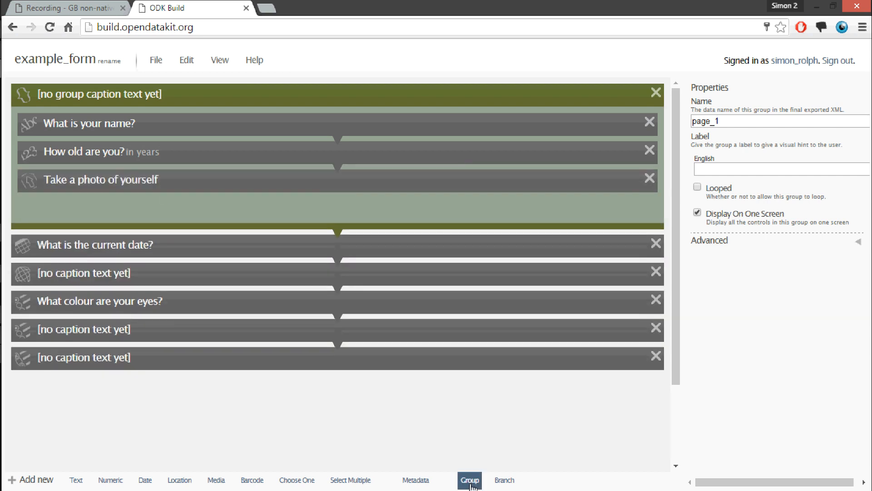
Add a group named "page_2" displayed on one screen after the first group, with the date and location questions inside it
{"action": "left_click", "coordinate": [470, 480]}
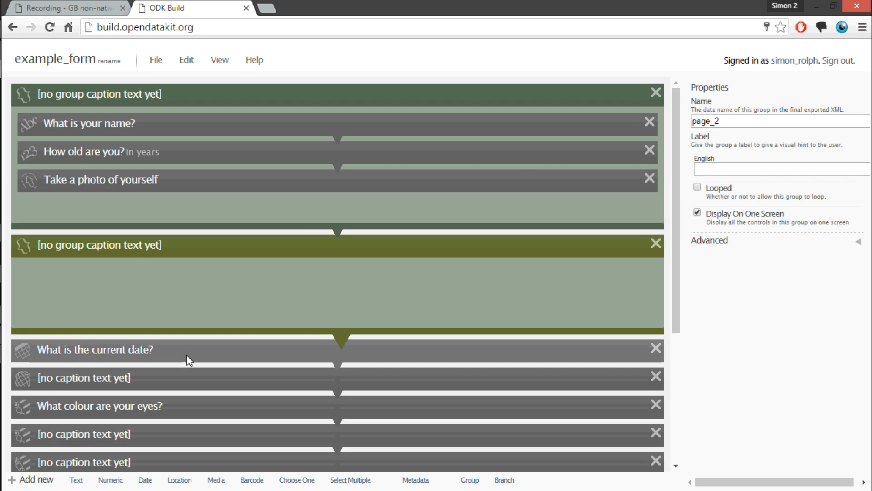
{"action": "left_click_drag", "start_coordinate": [189, 359], "coordinate": [200, 295]}
{"action": "left_click_drag", "start_coordinate": [194, 342], "coordinate": [203, 314]}
Caption the glasses question "Do you wear glasses?" and delete the uncaptioned Select Multiple question at the end of the form
{"action": "scroll", "coordinate": [672, 255], "scroll_direction": "down", "scroll_amount": 1}
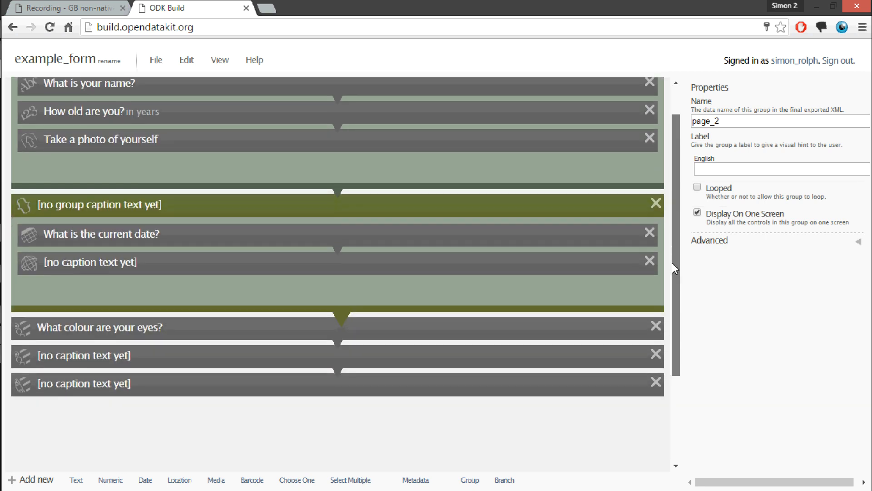
{"action": "left_click", "coordinate": [302, 360]}
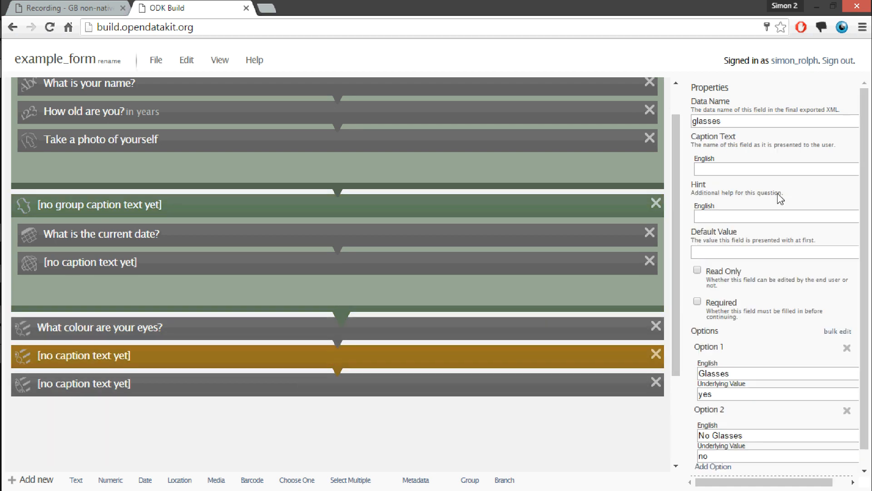
{"action": "left_click", "coordinate": [716, 171]}
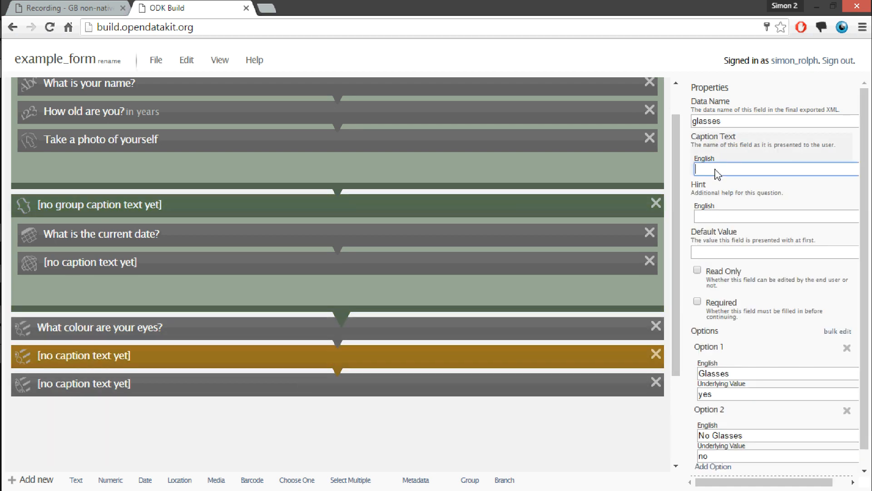
{"action": "type", "text": "Do yo"}
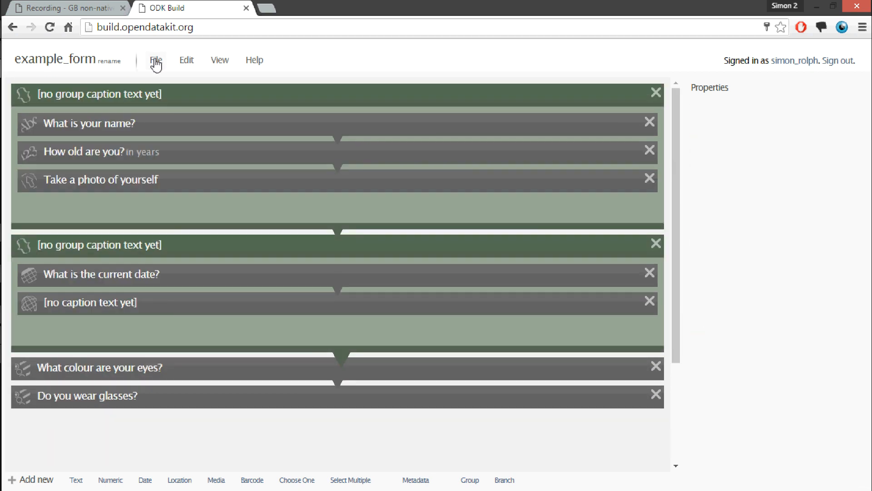
{"action": "left_click", "coordinate": [156, 62]}
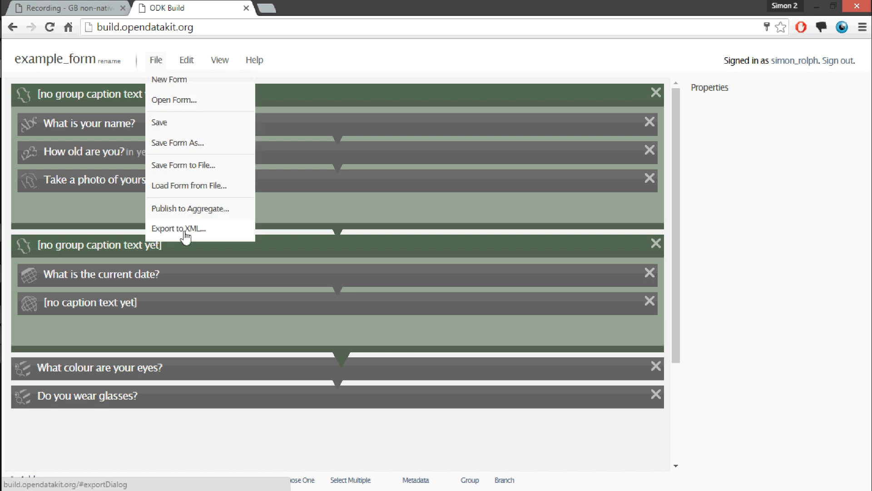
{"action": "left_click", "coordinate": [187, 62]}
{"action": "left_click", "coordinate": [222, 62]}
{"action": "left_click", "coordinate": [156, 61]}
{"action": "left_click", "coordinate": [200, 430]}
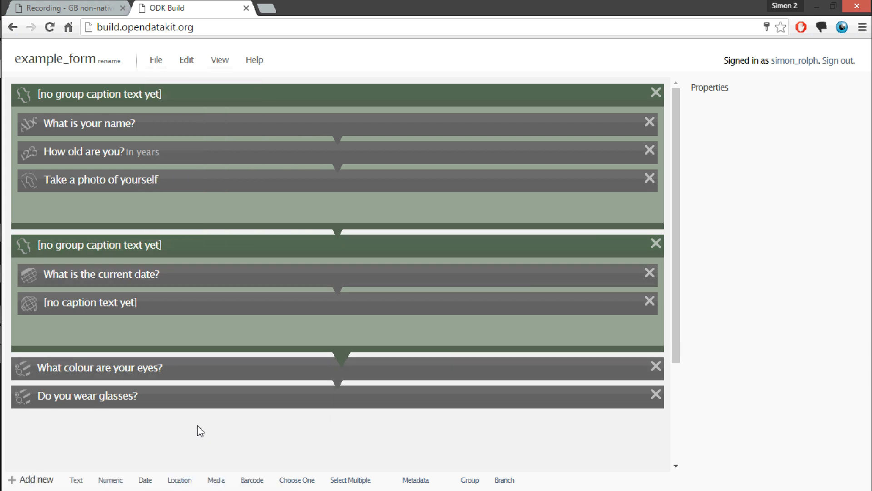